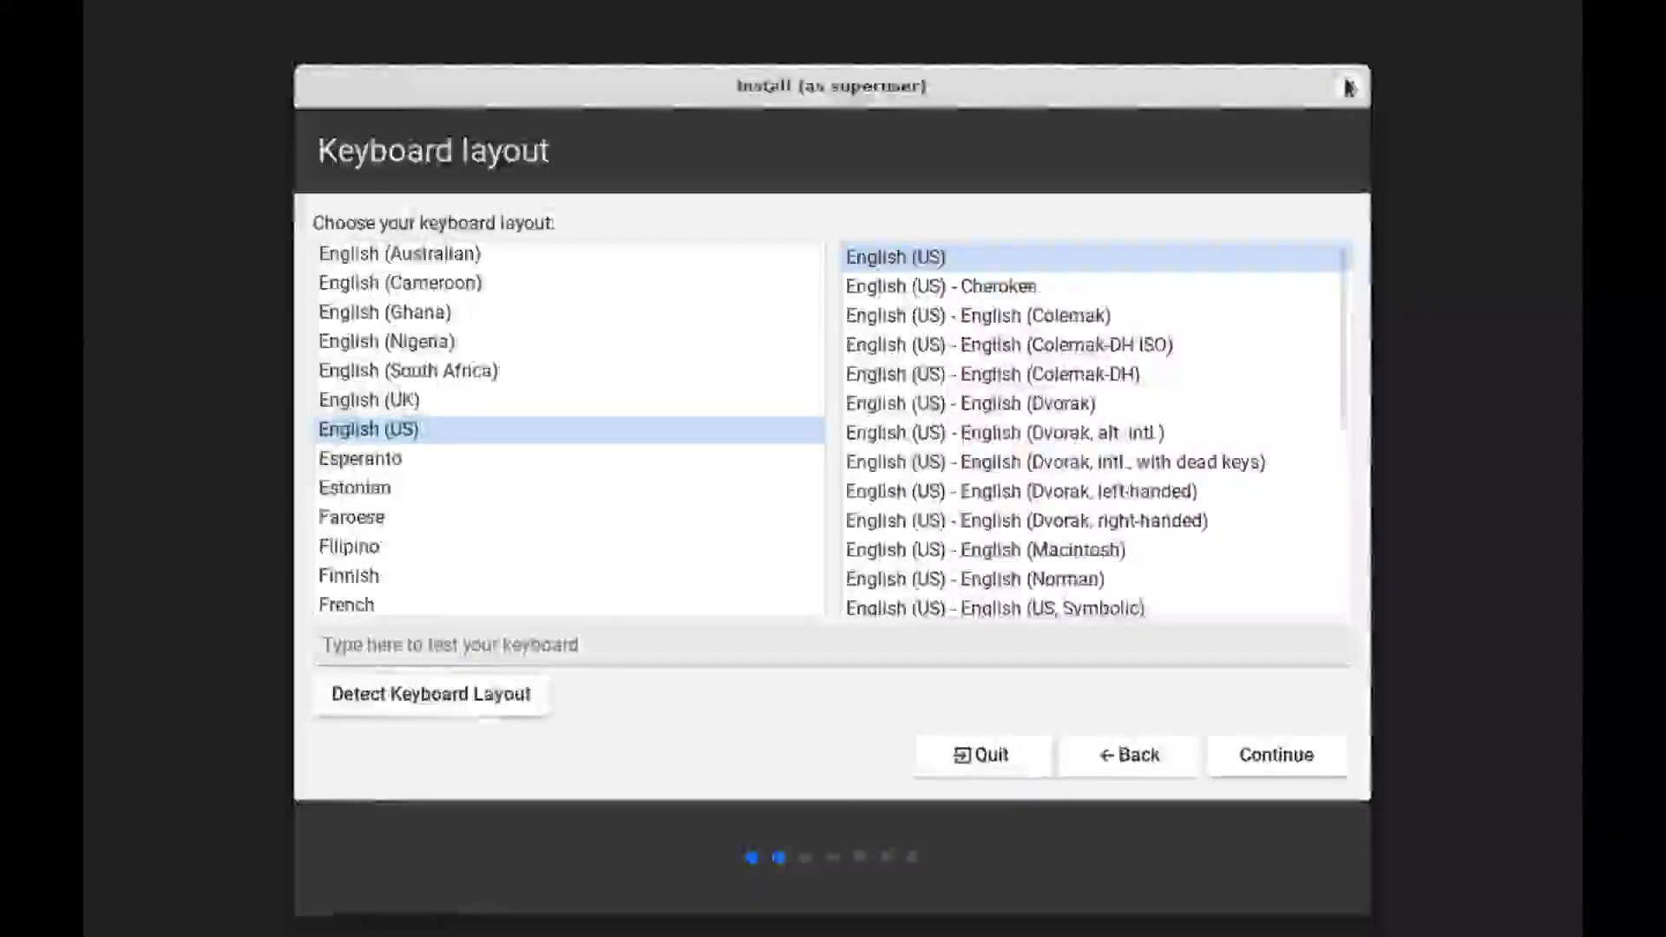
Try the Russian (US, phonetic) keyboard variant by typing and clearing sample text in the test box
{"action": "left_click_drag", "start_coordinate": [1184, 94], "coordinate": [1189, 60]}
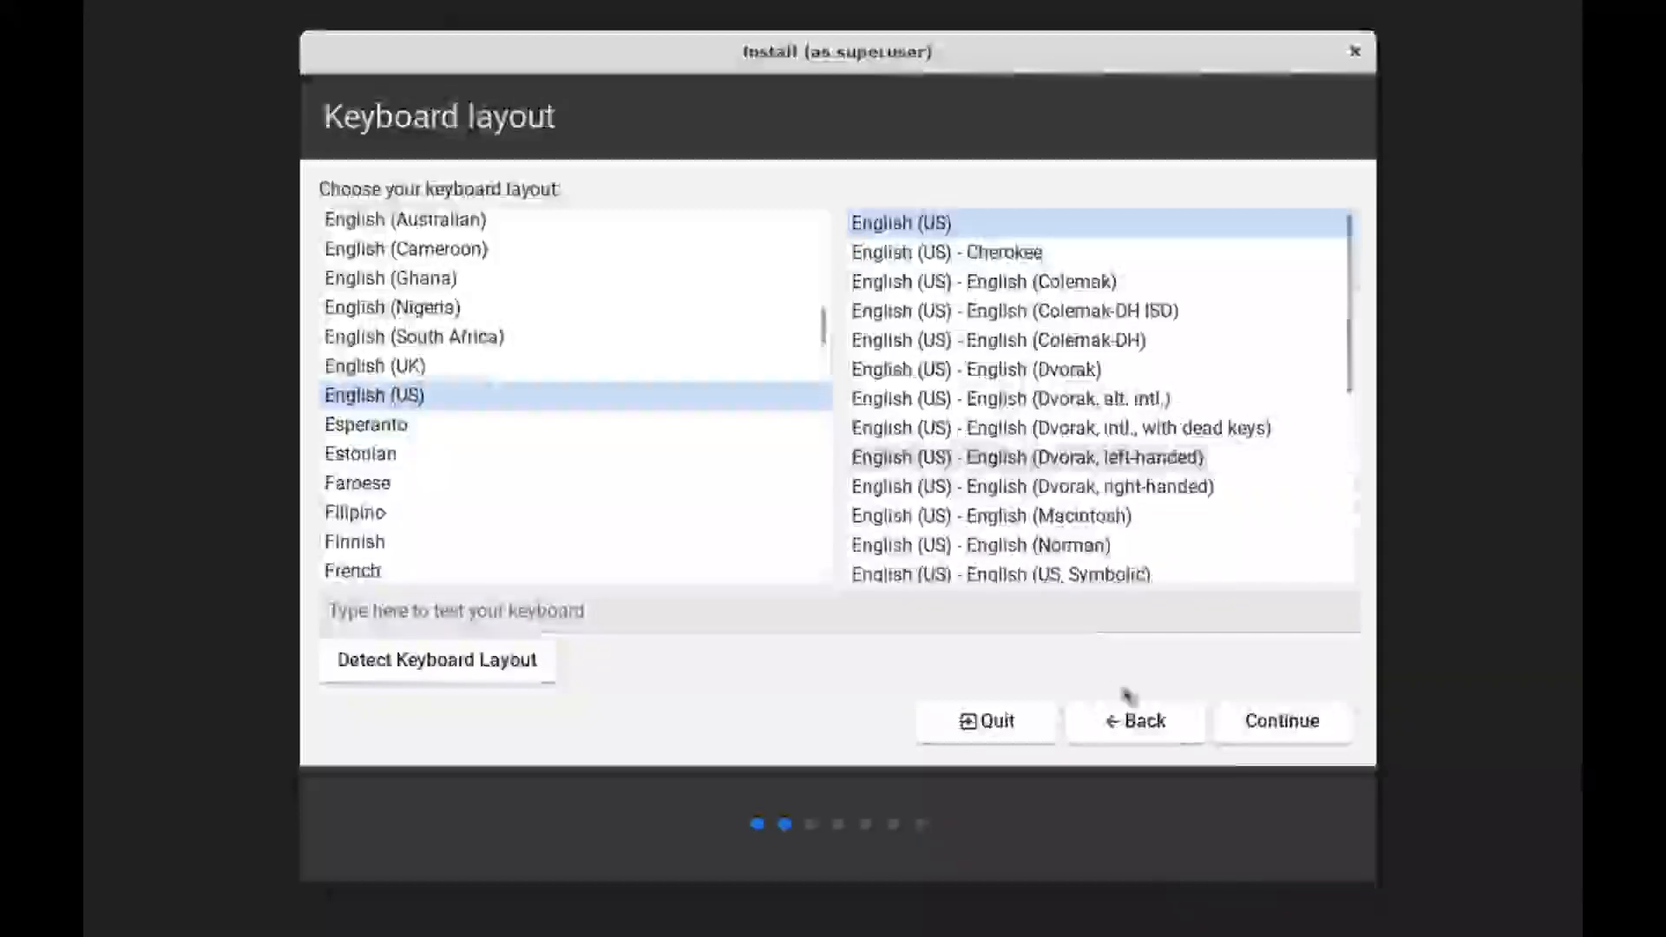
{"action": "scroll", "coordinate": [1183, 502], "scroll_direction": "down", "scroll_amount": 5}
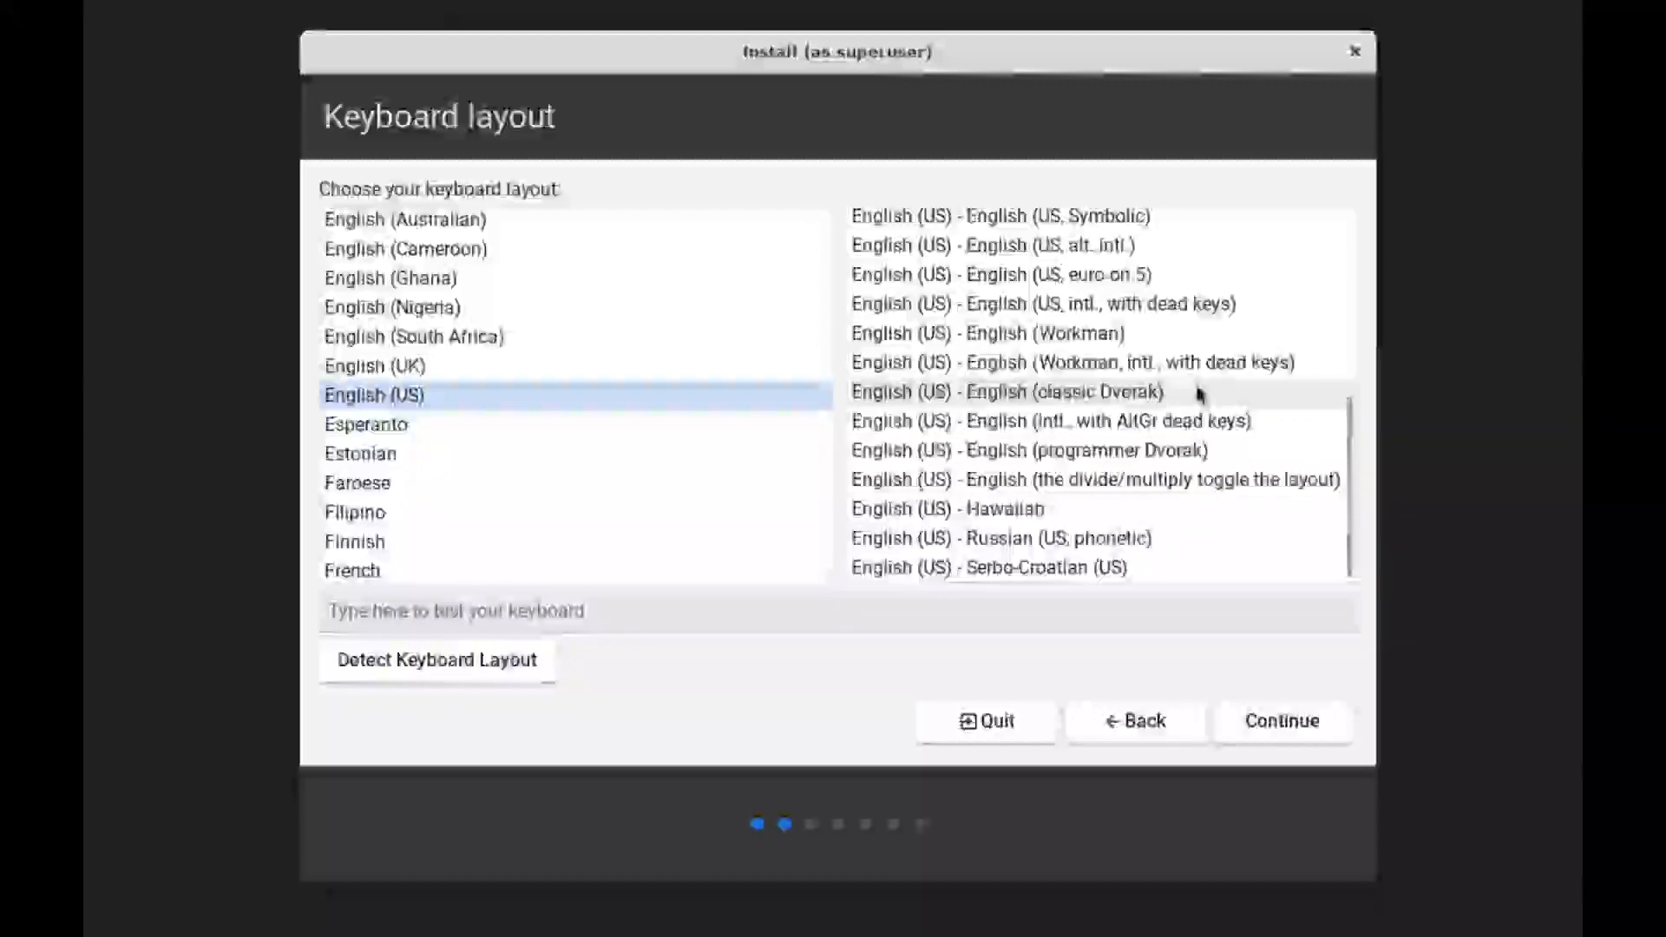
{"action": "left_click", "coordinate": [1064, 537]}
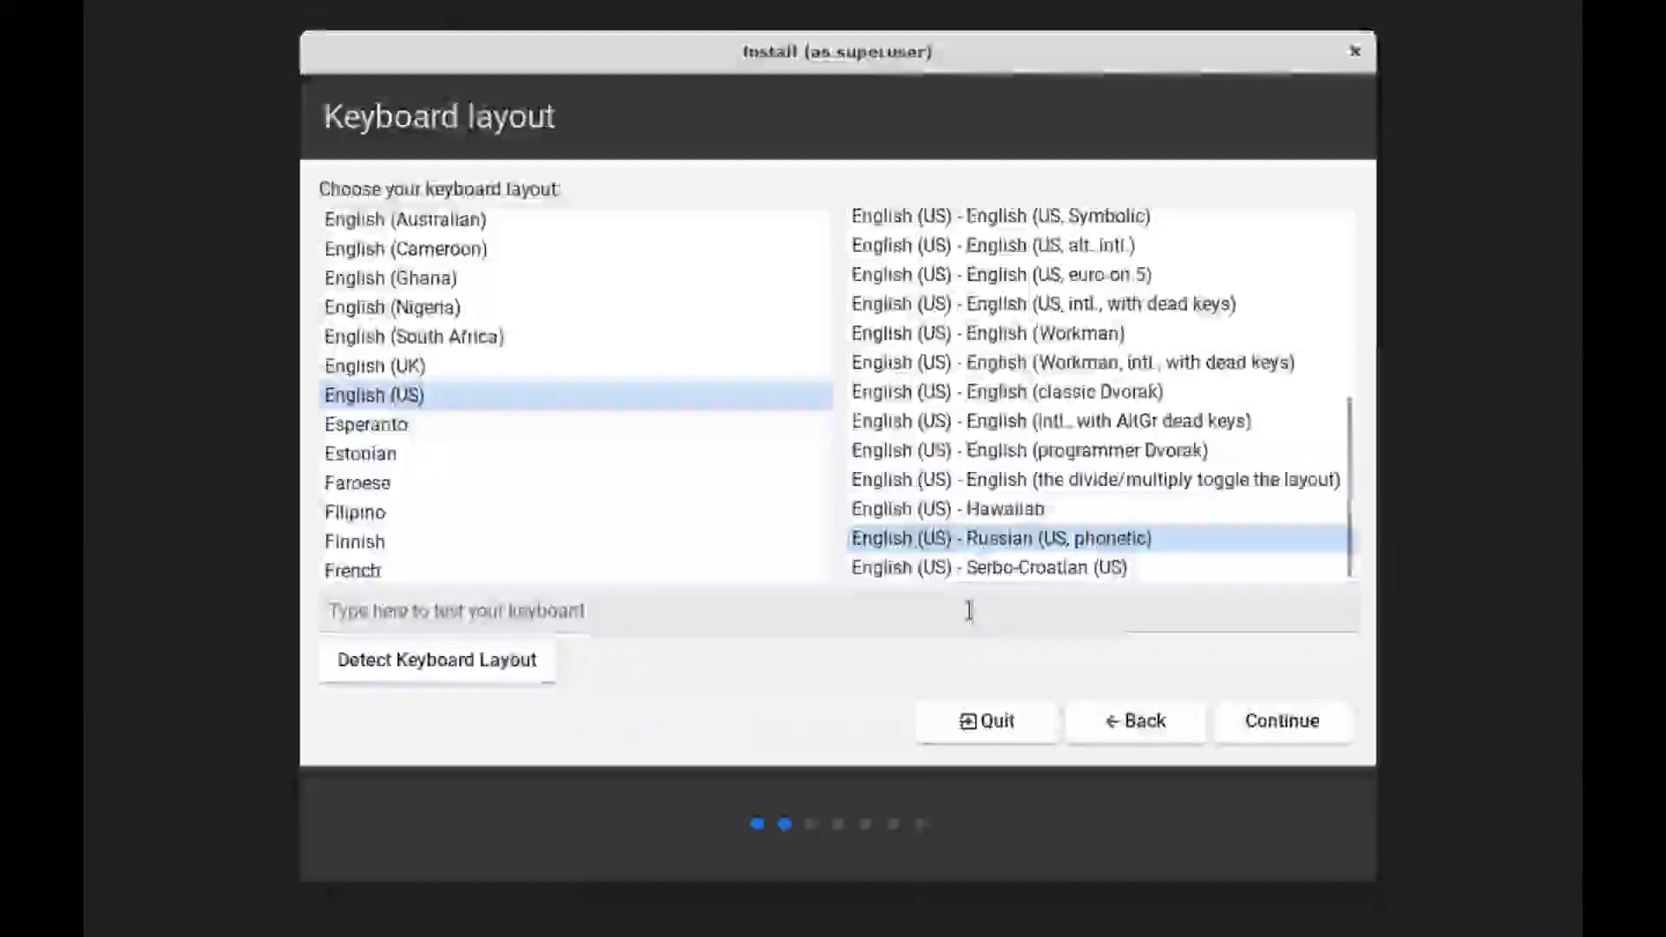
{"action": "type", "text": "rrrr"}
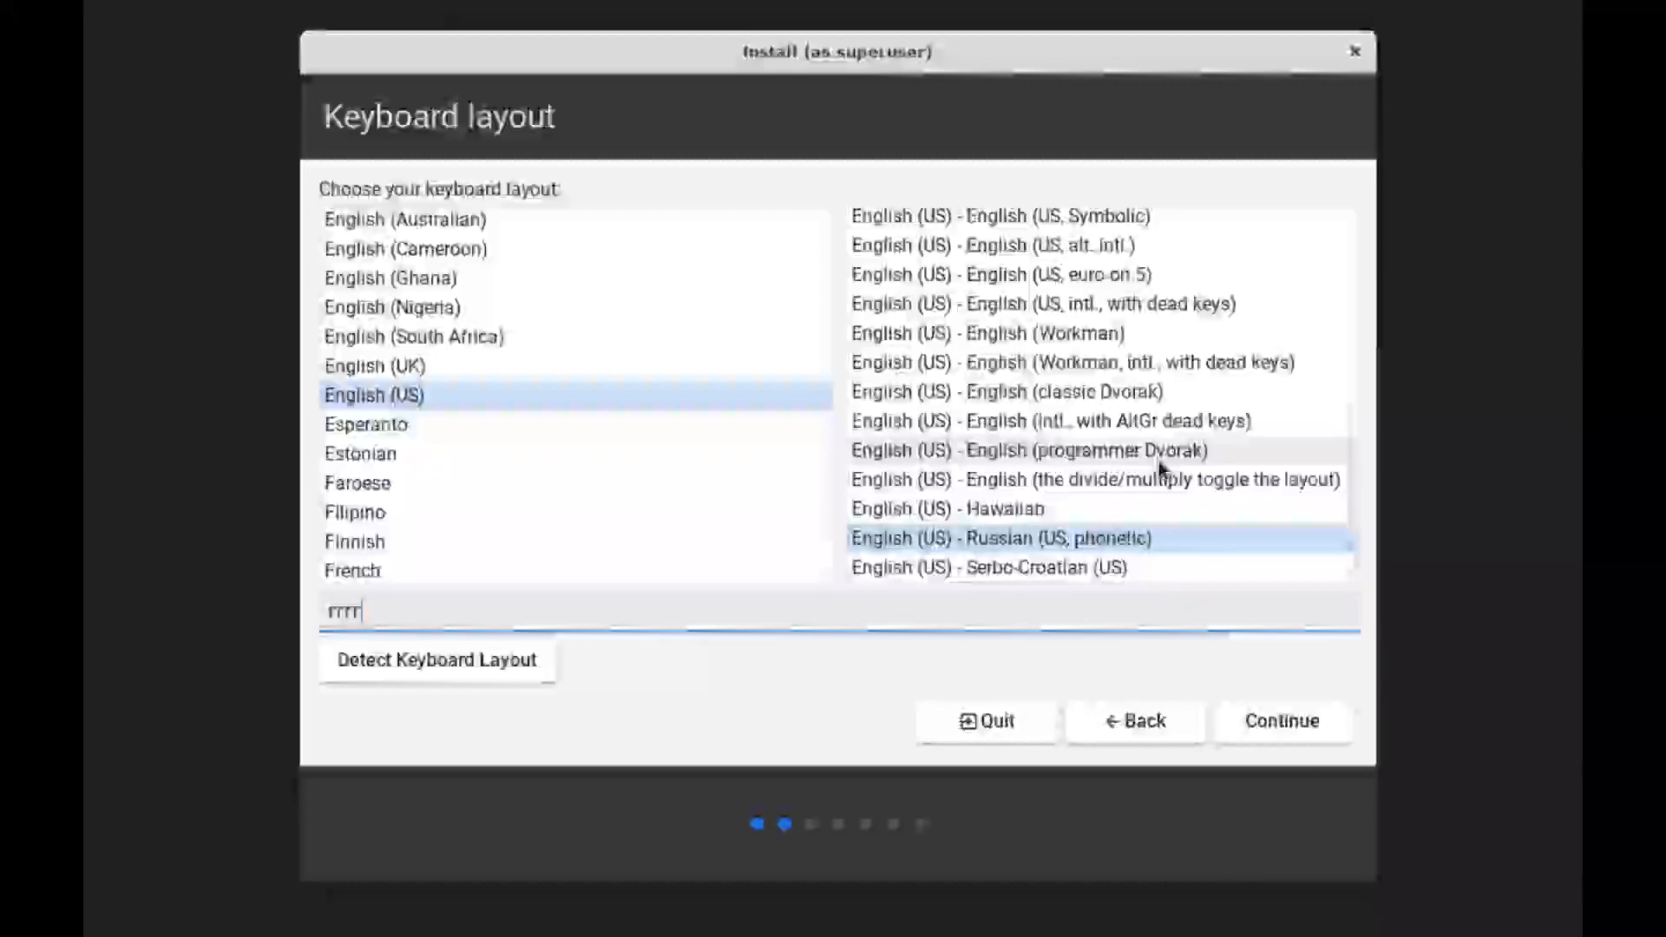
{"action": "type", "text": "буилдерсхед"}
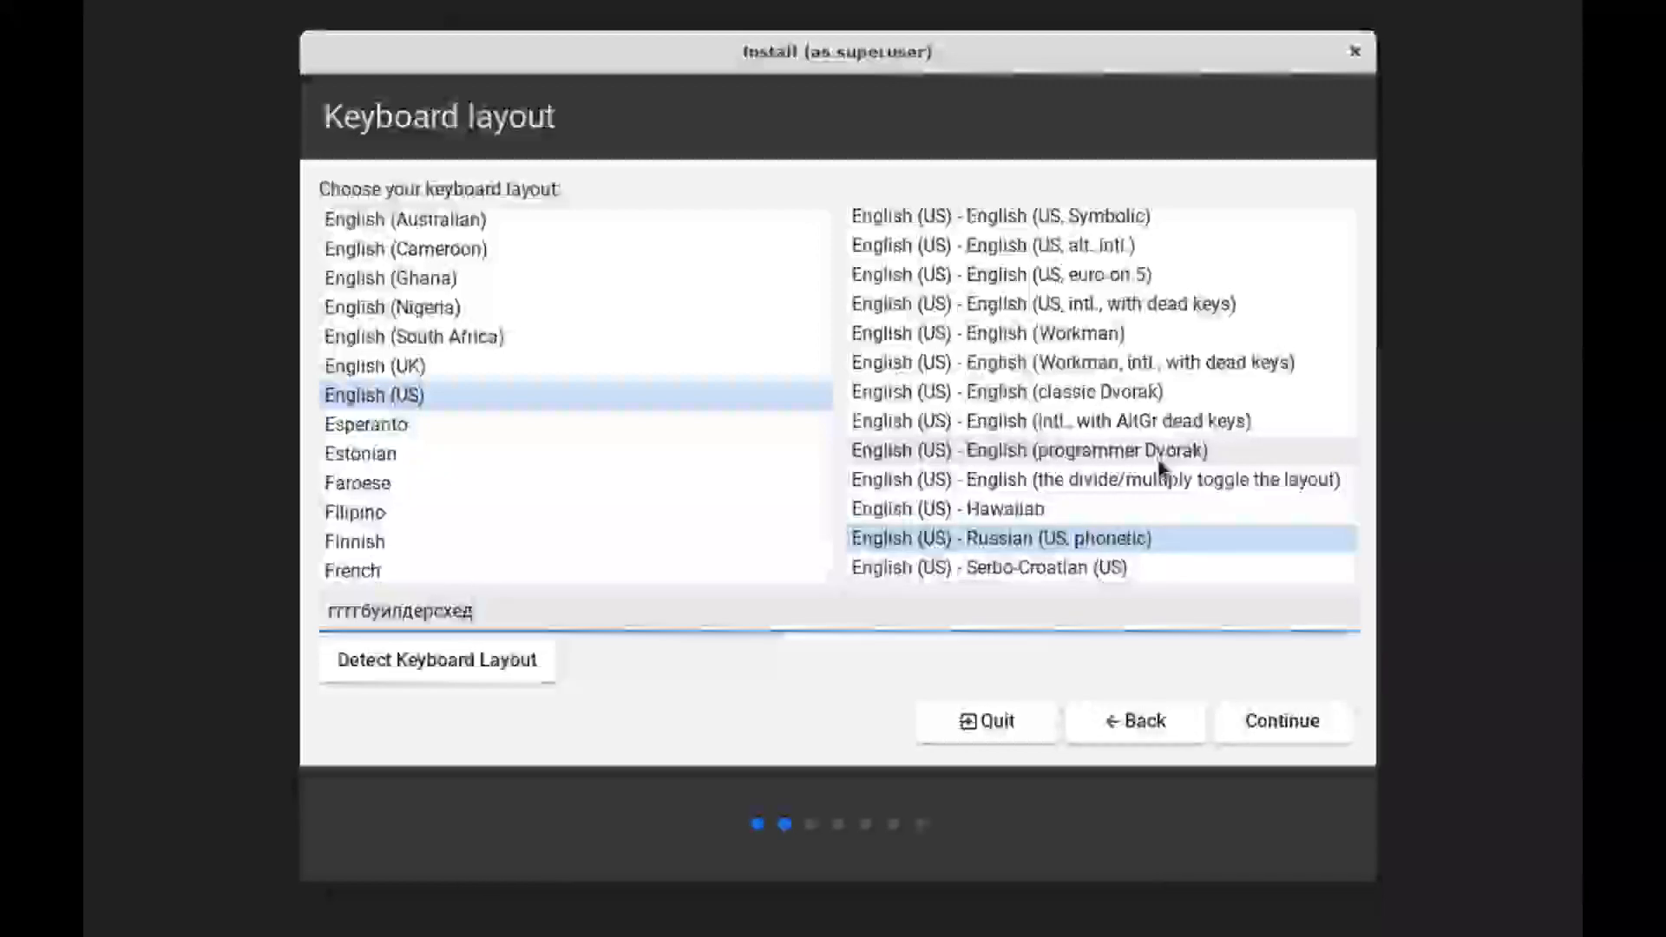
{"action": "key", "text": "BackSpace"}
{"action": "key", "text": "BackSpace"}
{"action": "key", "text": "BackSpace"}
{"action": "key", "text": "BackSpace"}
{"action": "key", "text": "BackSpace"}
{"action": "key", "text": "BackSpace"}
{"action": "key", "text": "BackSpace"}
{"action": "key", "text": "BackSpace"}
{"action": "key", "text": "BackSpace"}
{"action": "key", "text": "BackSpace"}
{"action": "key", "text": "BackSpace"}
{"action": "type", "text": "буил"}
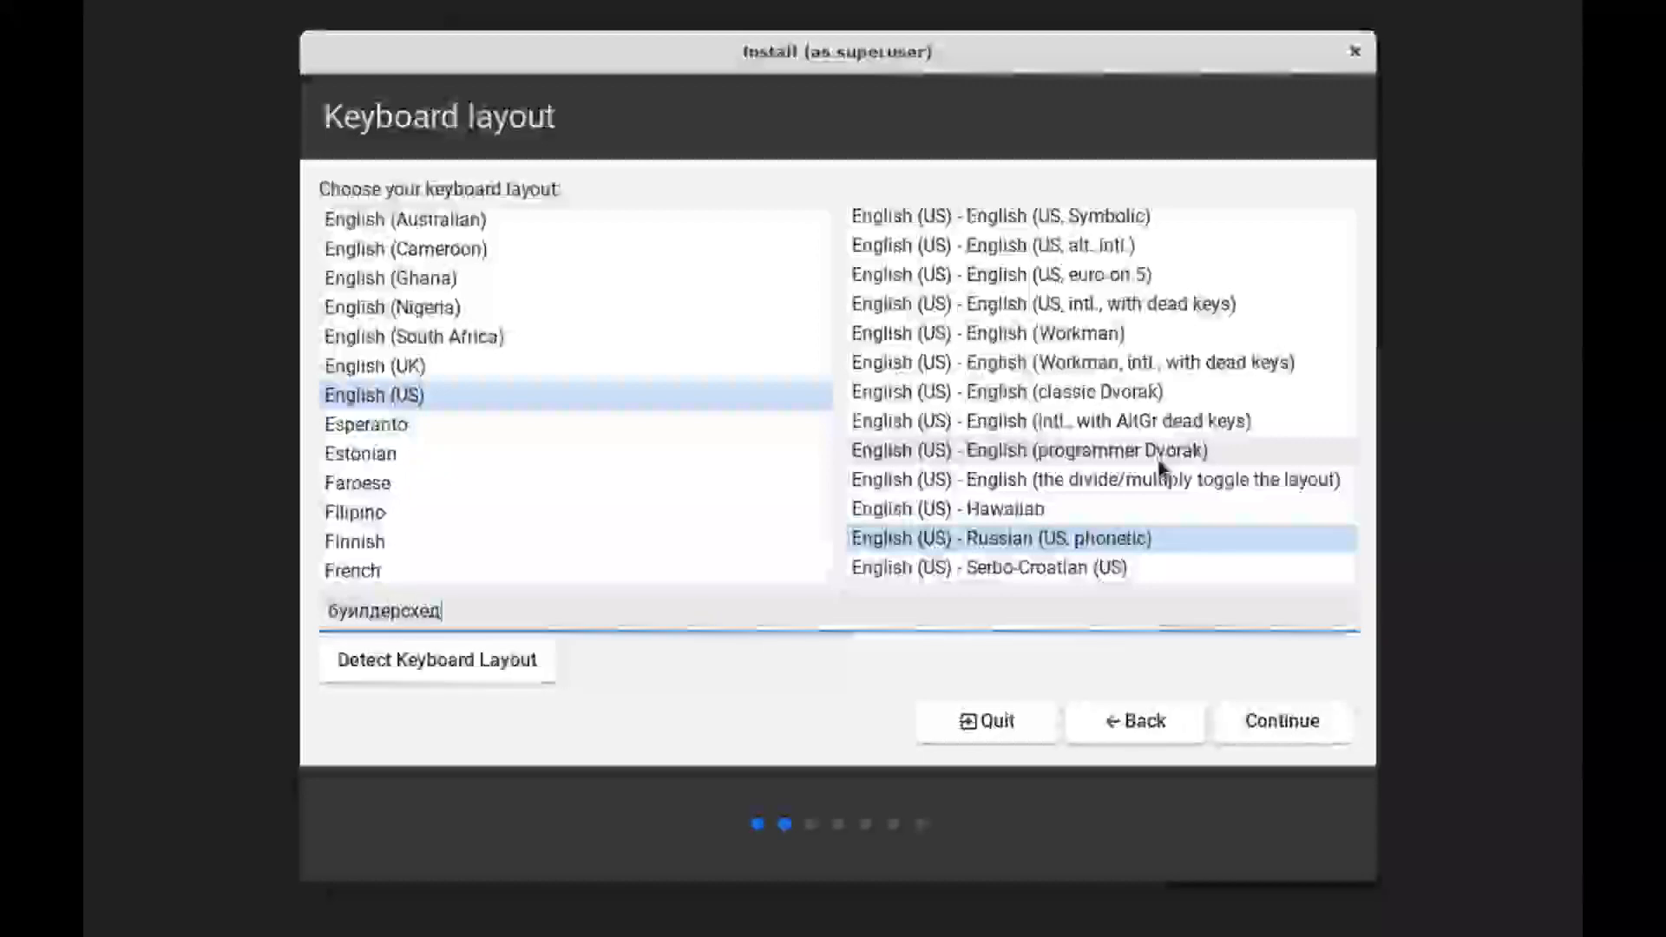
{"action": "key", "text": "BackSpace"}
{"action": "key", "text": "BackSpace"}
{"action": "key", "text": "BackSpace"}
{"action": "key", "text": "BackSpace"}
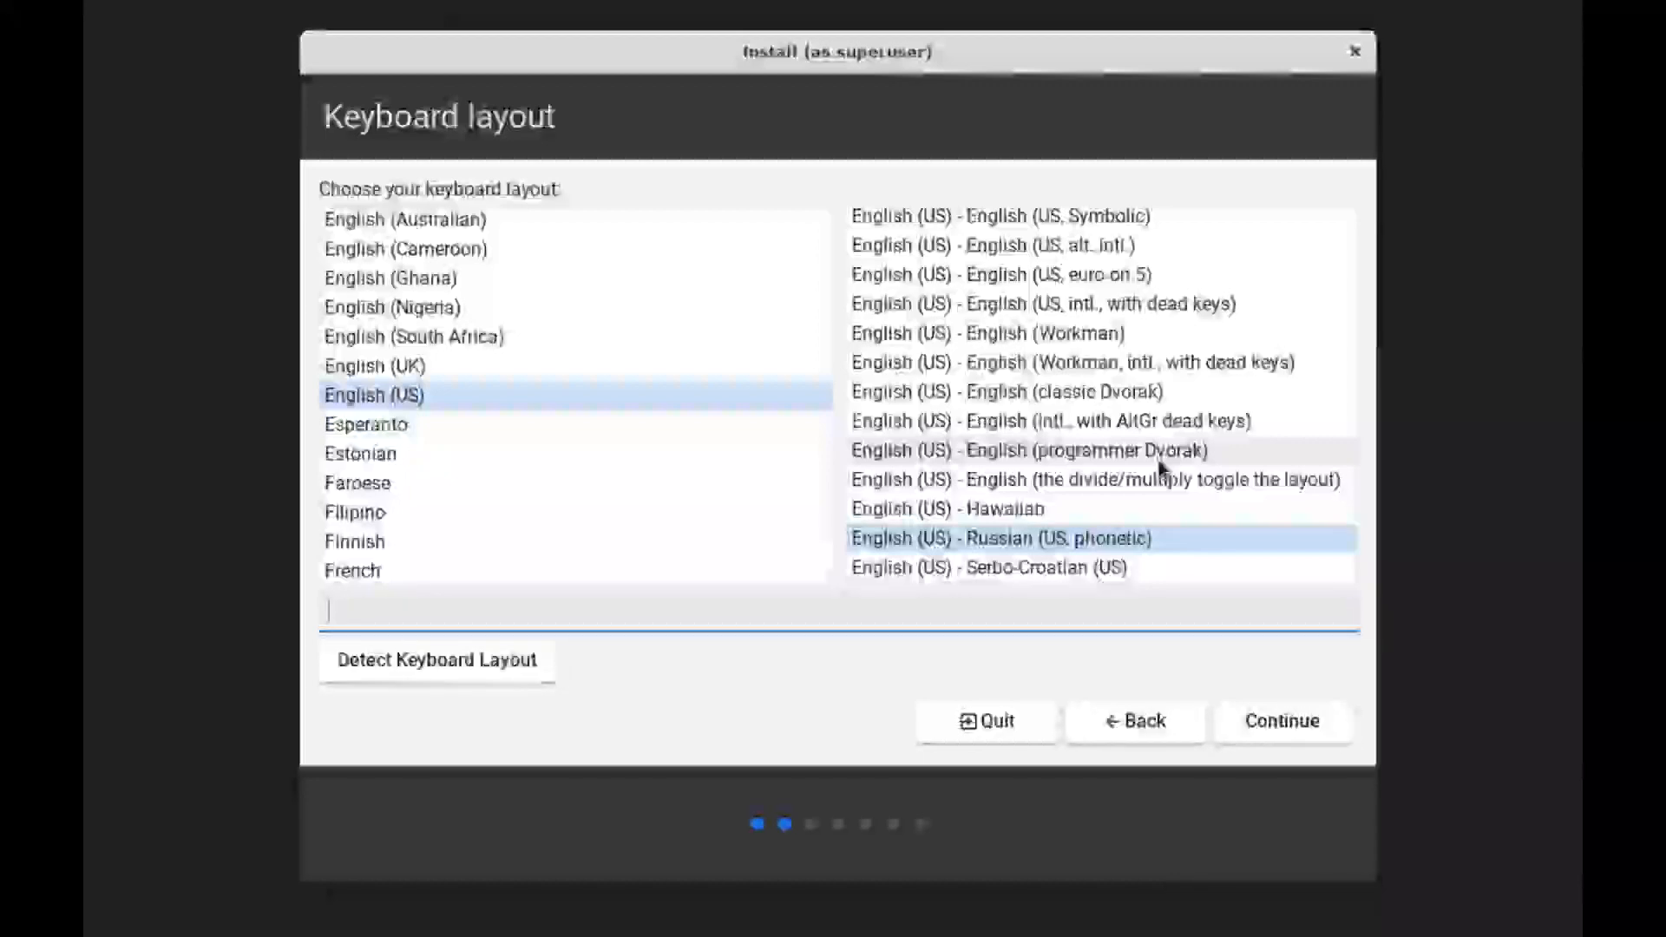
{"action": "type", "text": "сс"}
{"action": "key", "text": "BackSpace"}
{"action": "key", "text": "BackSpace"}
{"action": "type", "text": "с"}
{"action": "key", "text": "BackSpace"}
{"action": "type", "text": "Буил"}
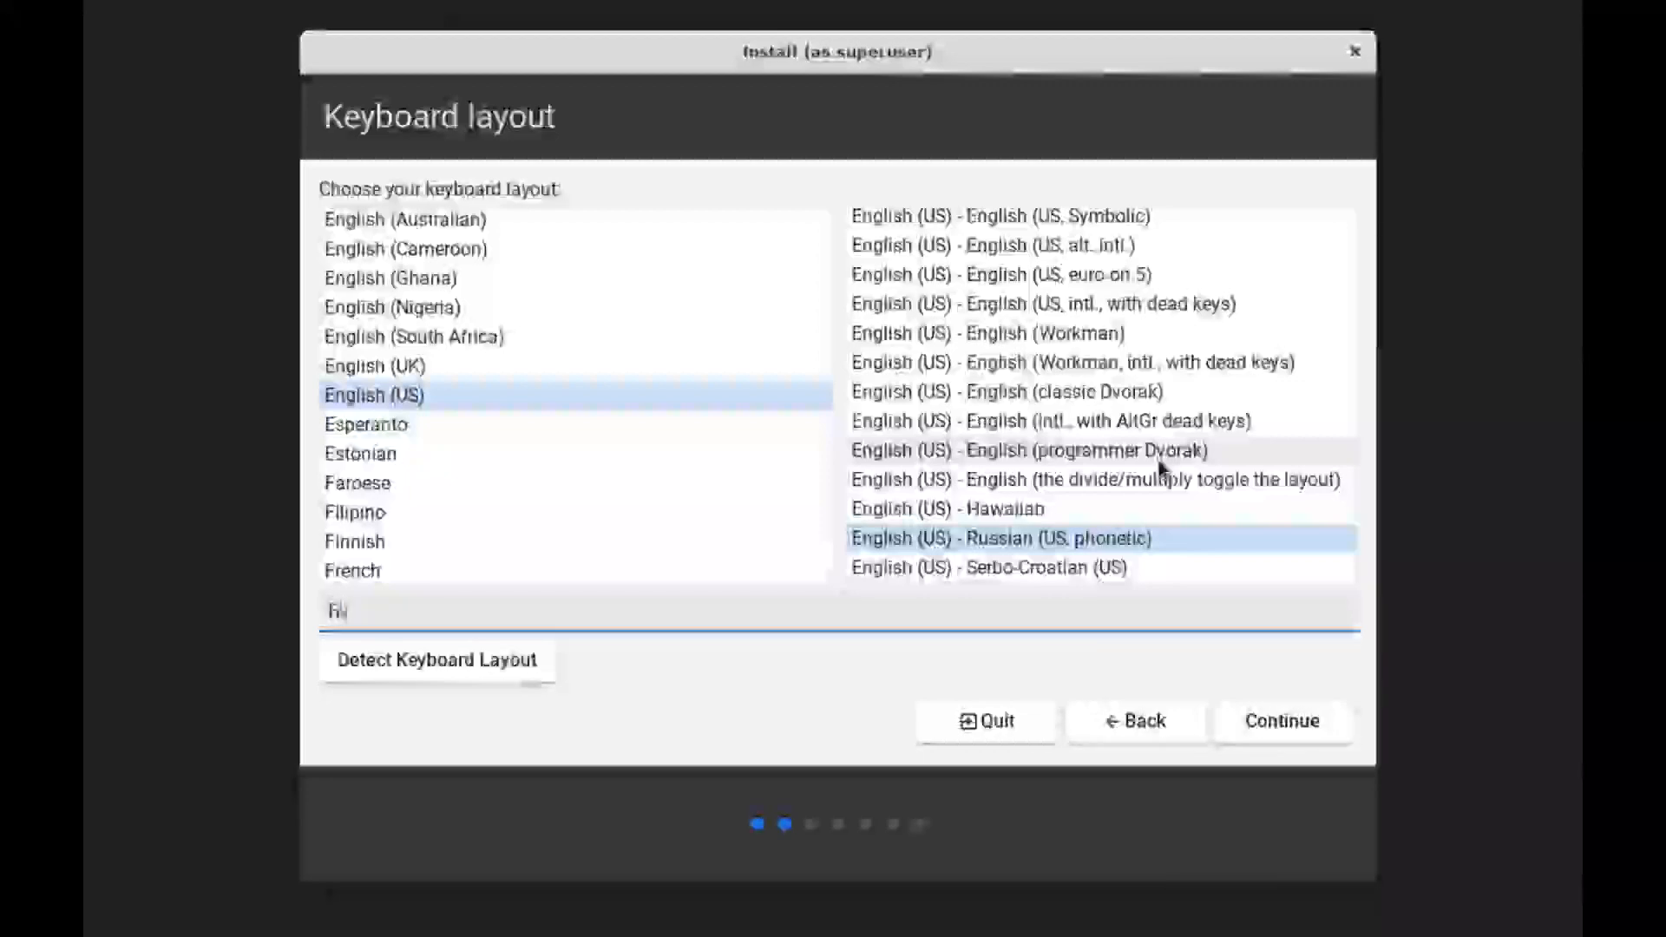
{"action": "type", "text": "де"}
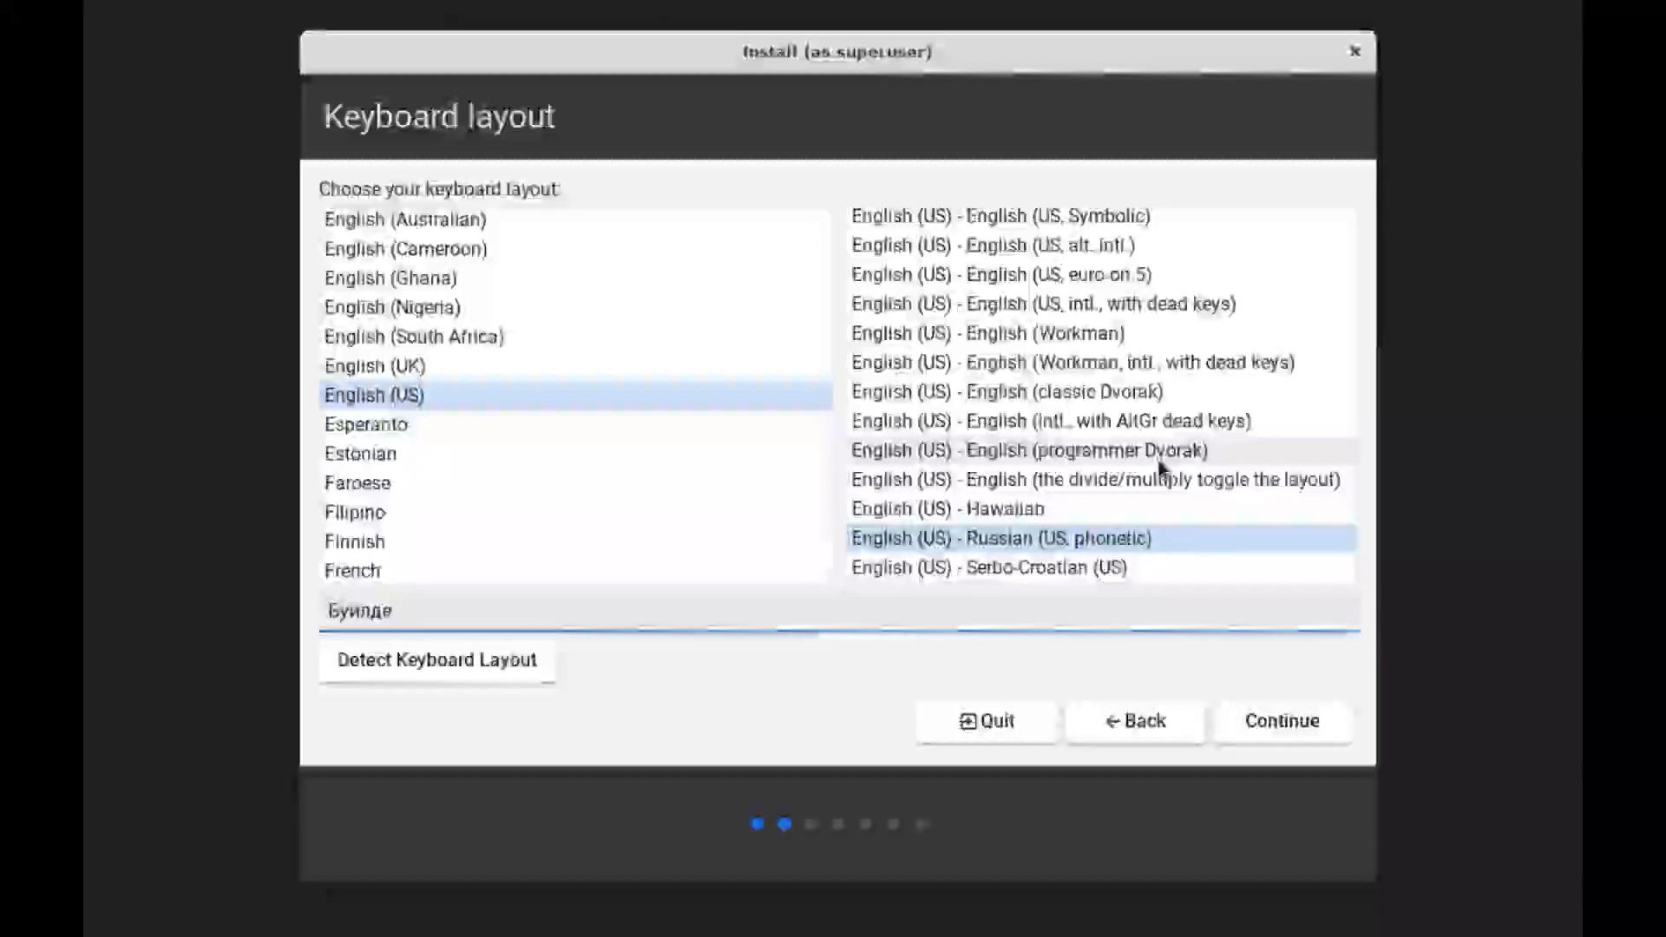
{"action": "key", "text": "BackSpace"}
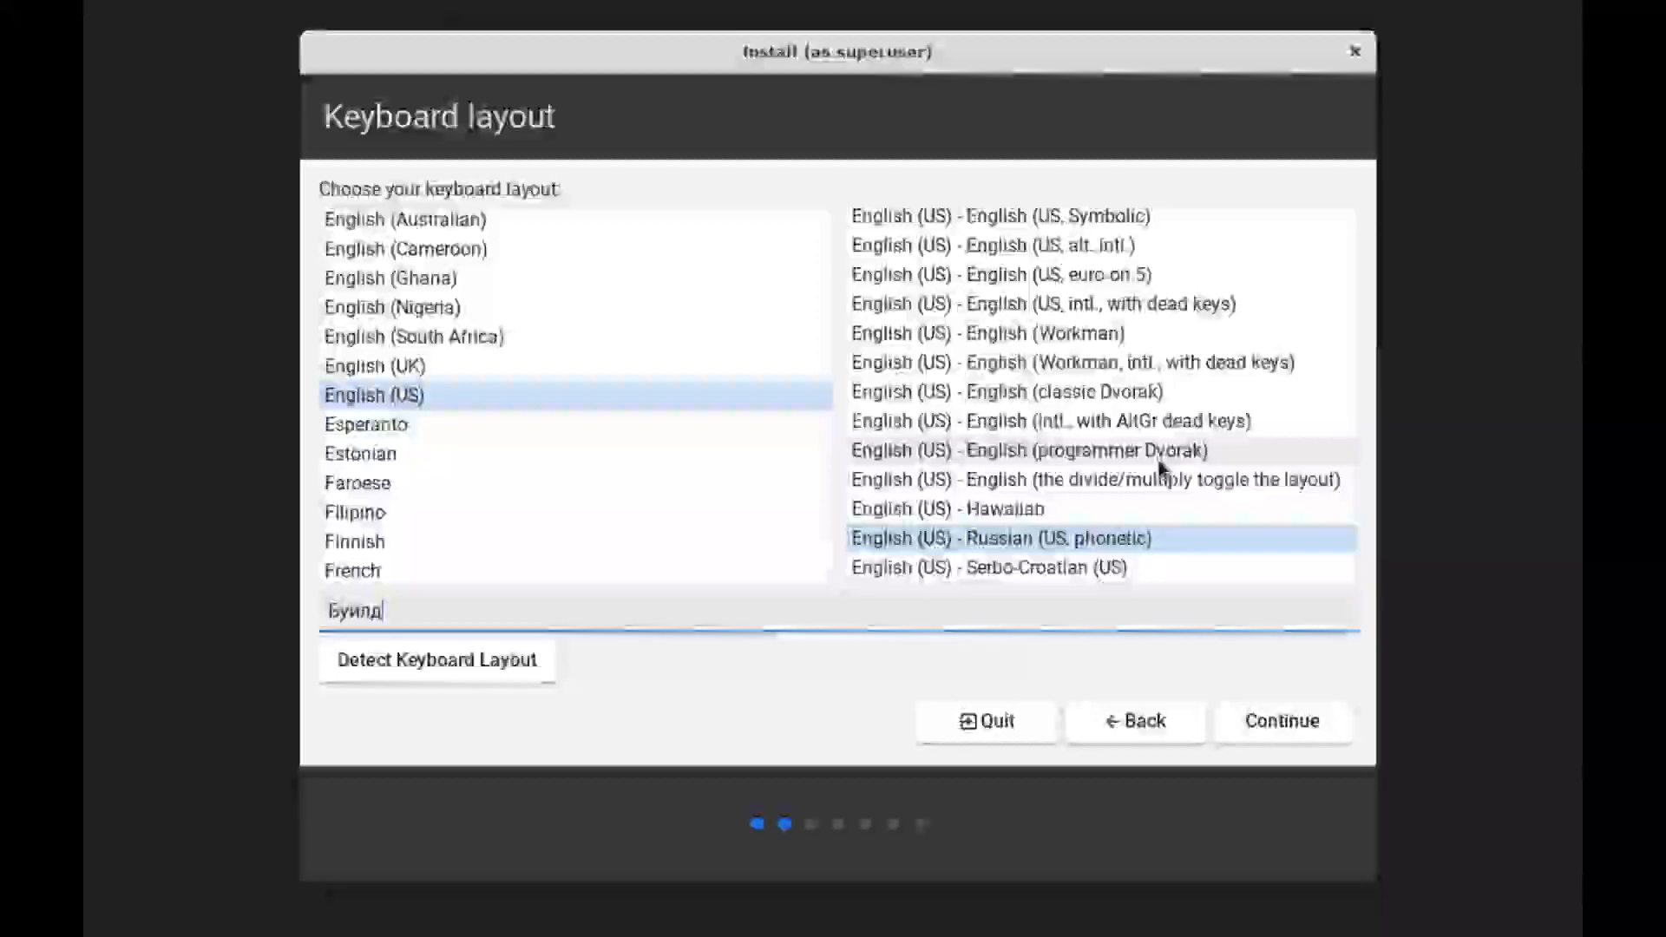
{"action": "key", "text": "BackSpace"}
{"action": "key", "text": "BackSpace"}
{"action": "key", "text": "BackSpace"}
{"action": "key", "text": "BackSpace"}
{"action": "key", "text": "BackSpace"}
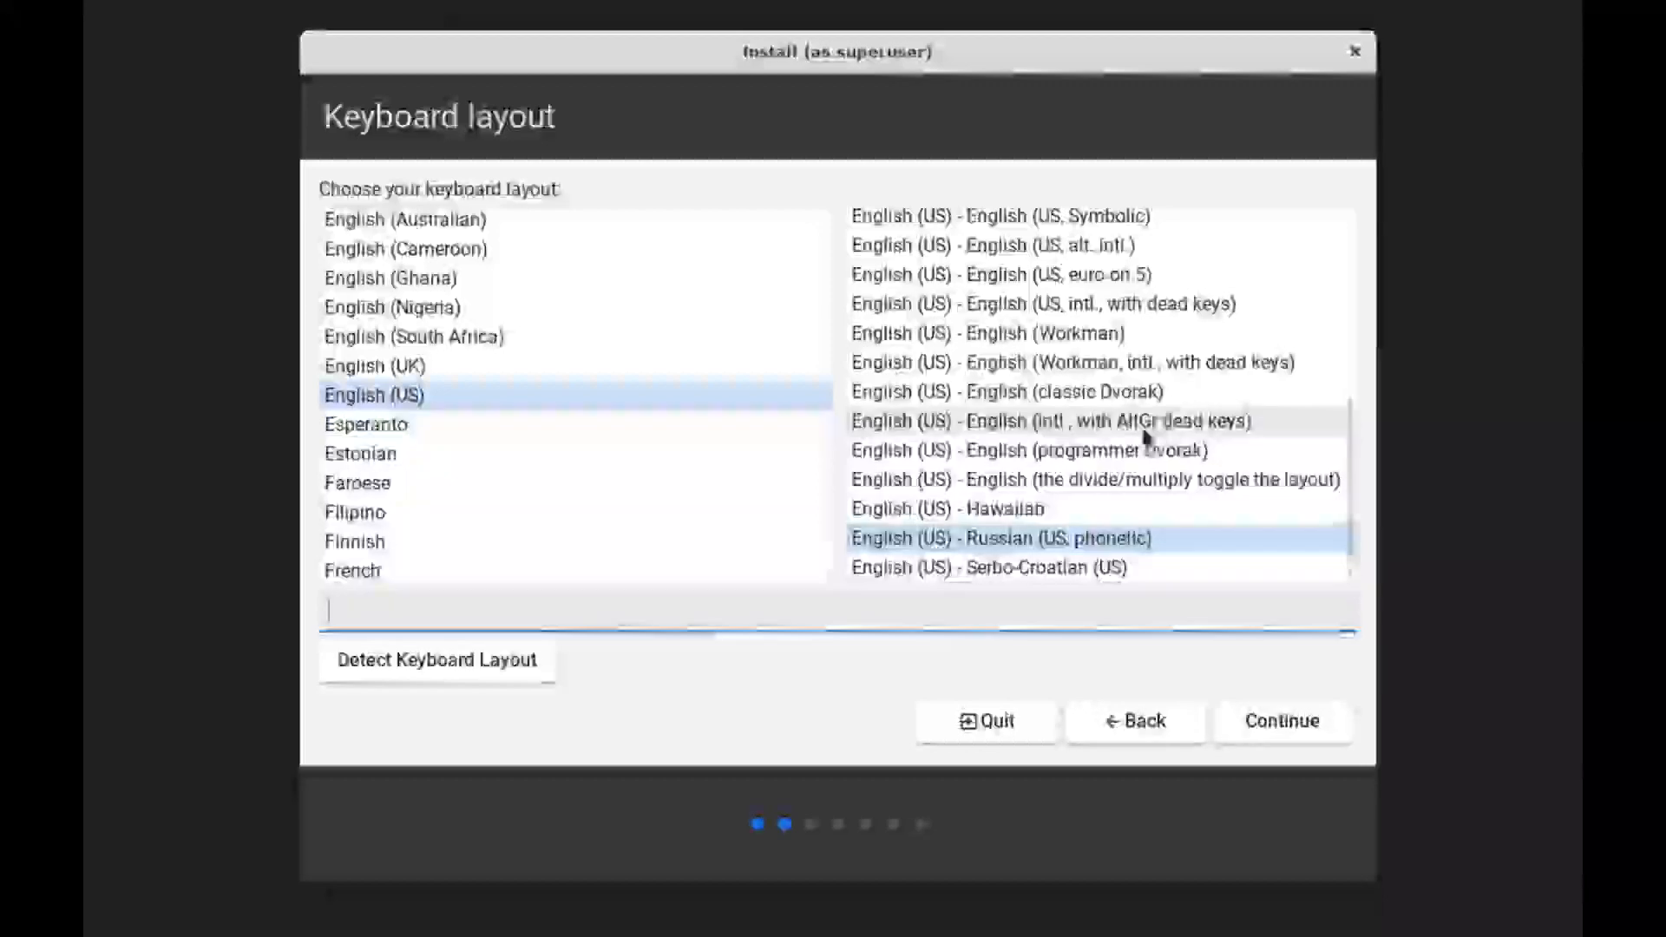
Choose English (intl., with AltGr dead keys), test it briefly, and continue past the keyboard step
{"action": "left_click", "coordinate": [1142, 423]}
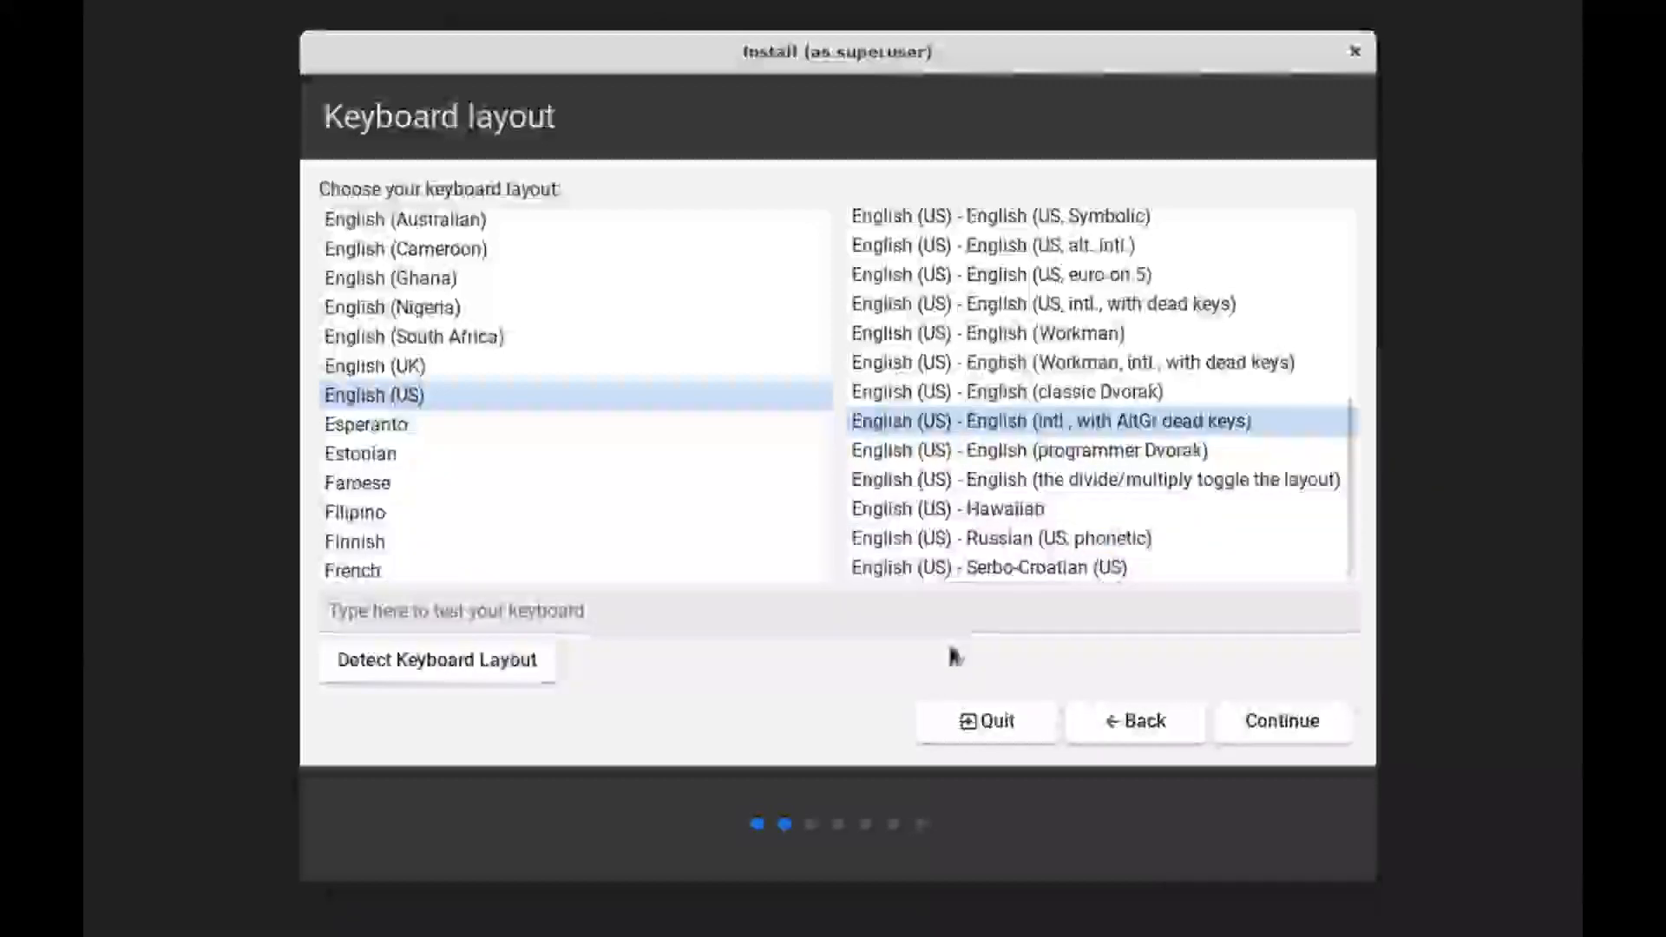
{"action": "left_click", "coordinate": [972, 618]}
{"action": "type", "text": "'þþþþþþþþ"}
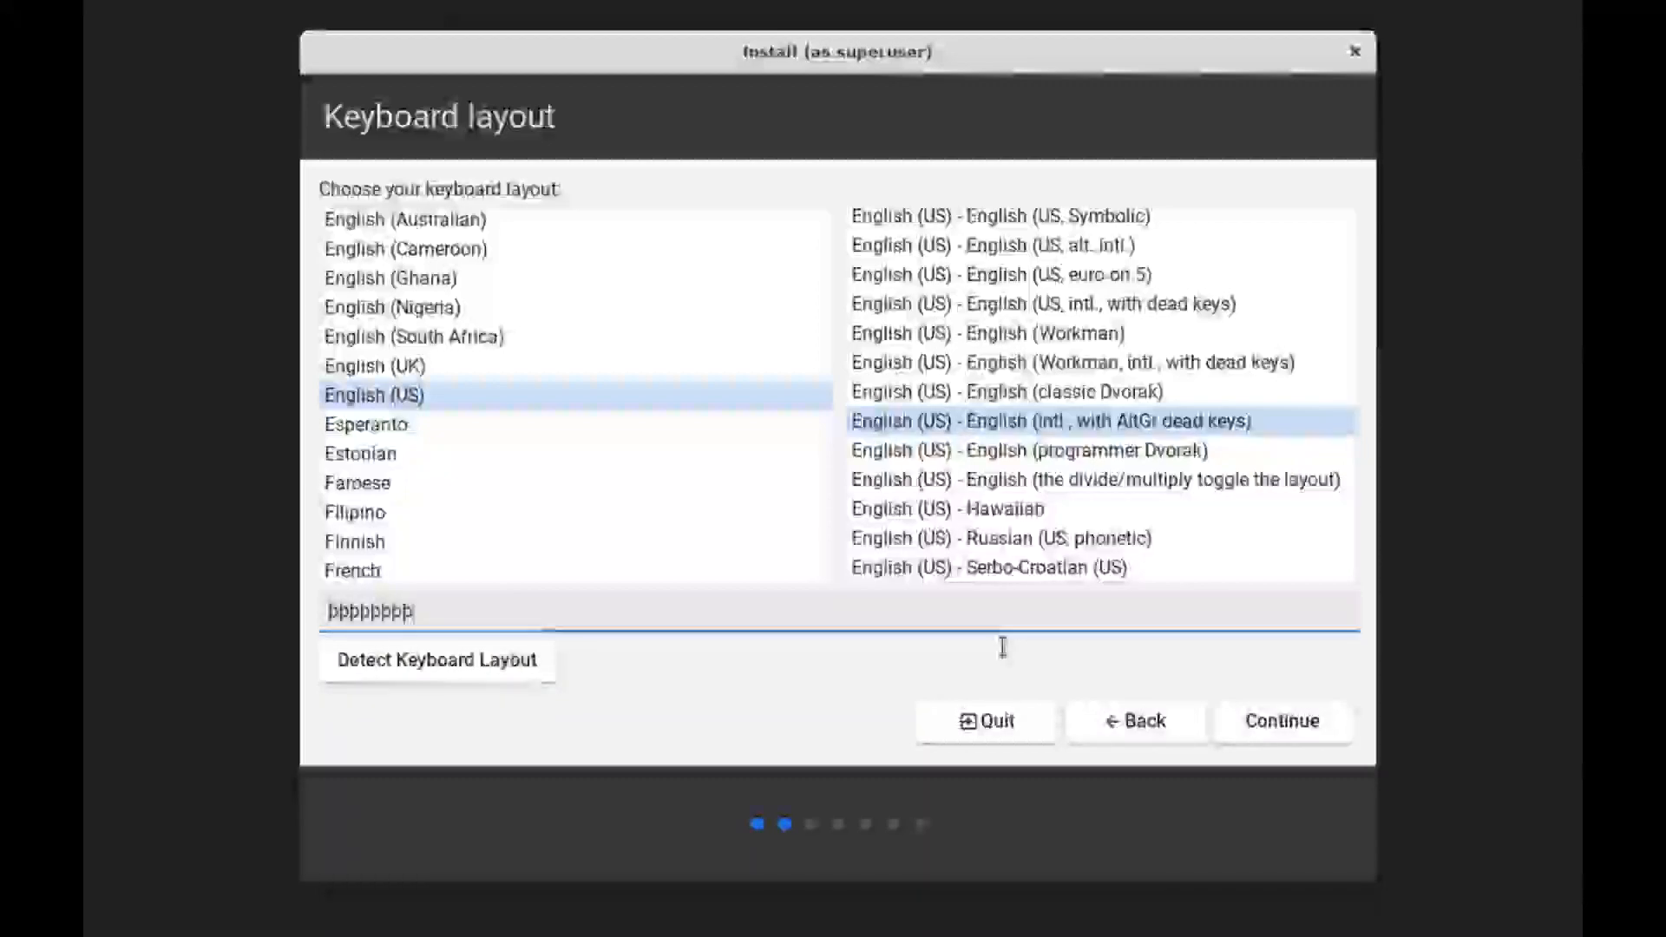
{"action": "key", "text": "ctrl+a"}
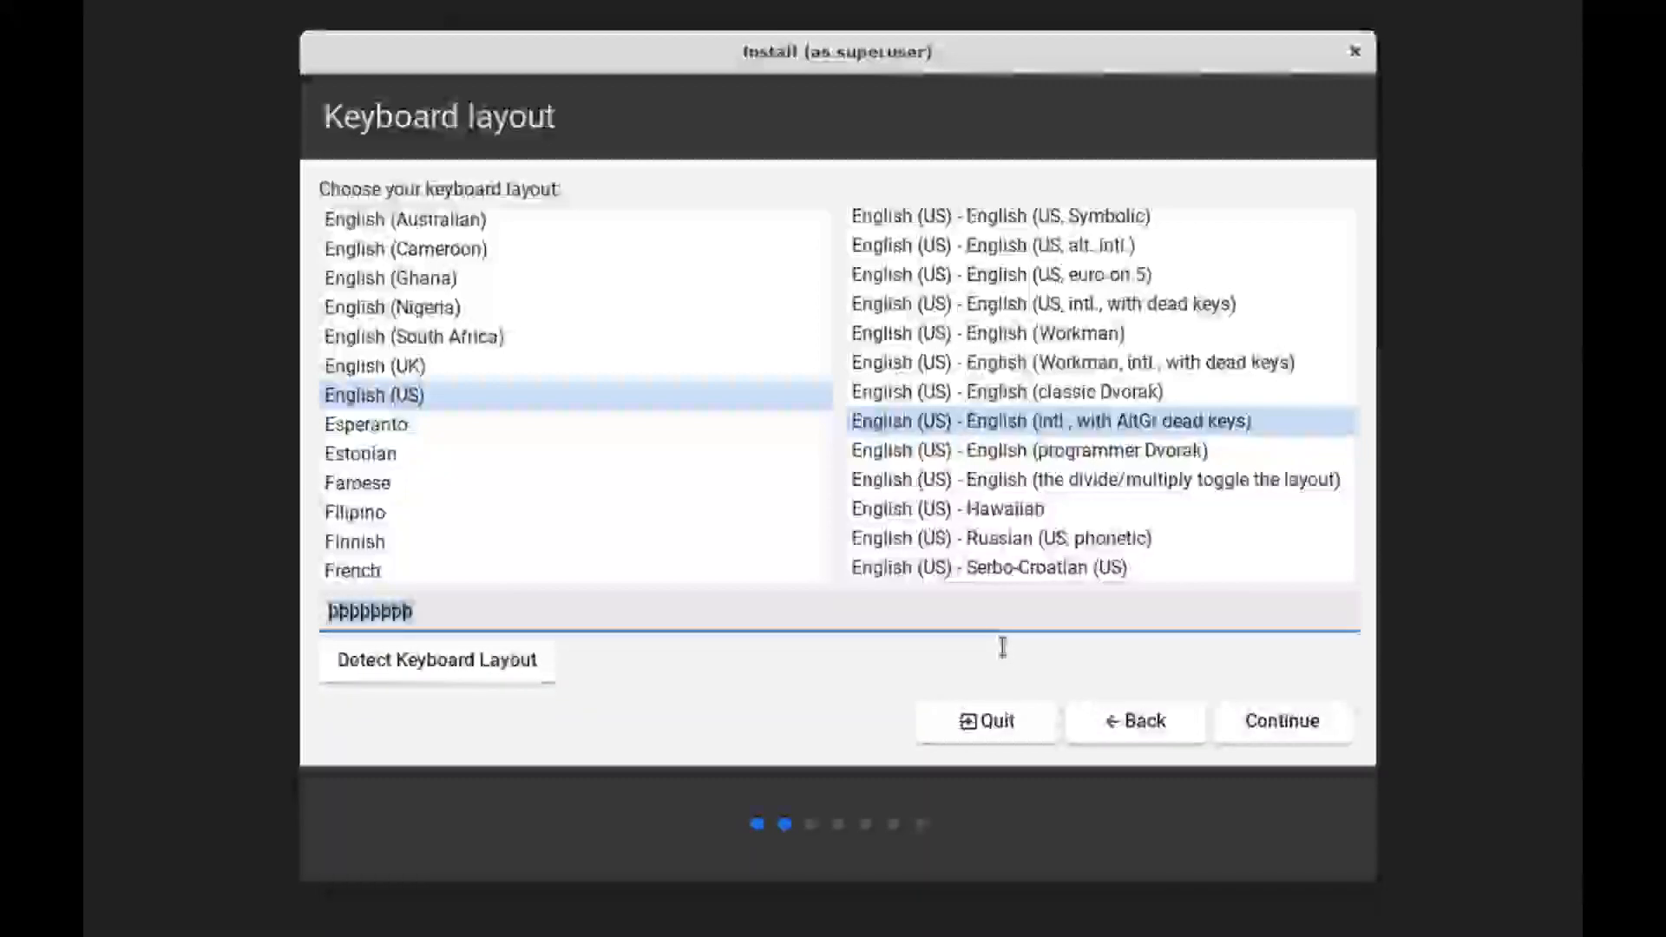
{"action": "key", "text": "BackSpace"}
{"action": "left_click", "coordinate": [1248, 720]}
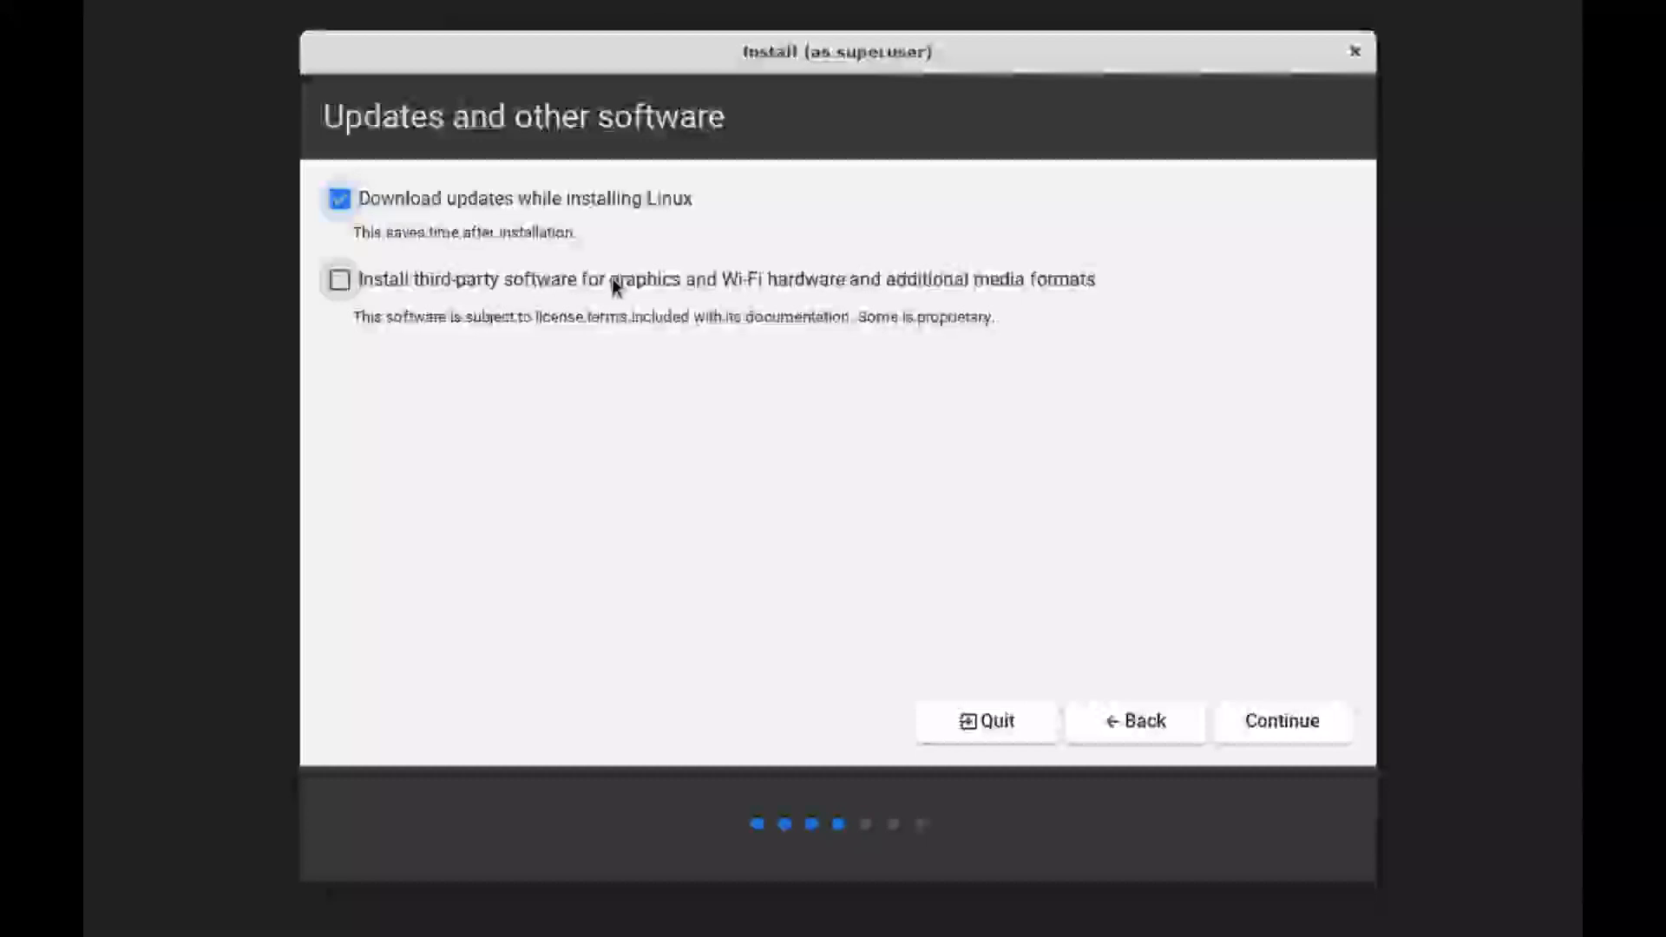
Include third-party drivers and media formats, then erase the whole disk and confirm the partition changes
{"action": "left_click", "coordinate": [612, 279]}
{"action": "left_click", "coordinate": [1249, 719]}
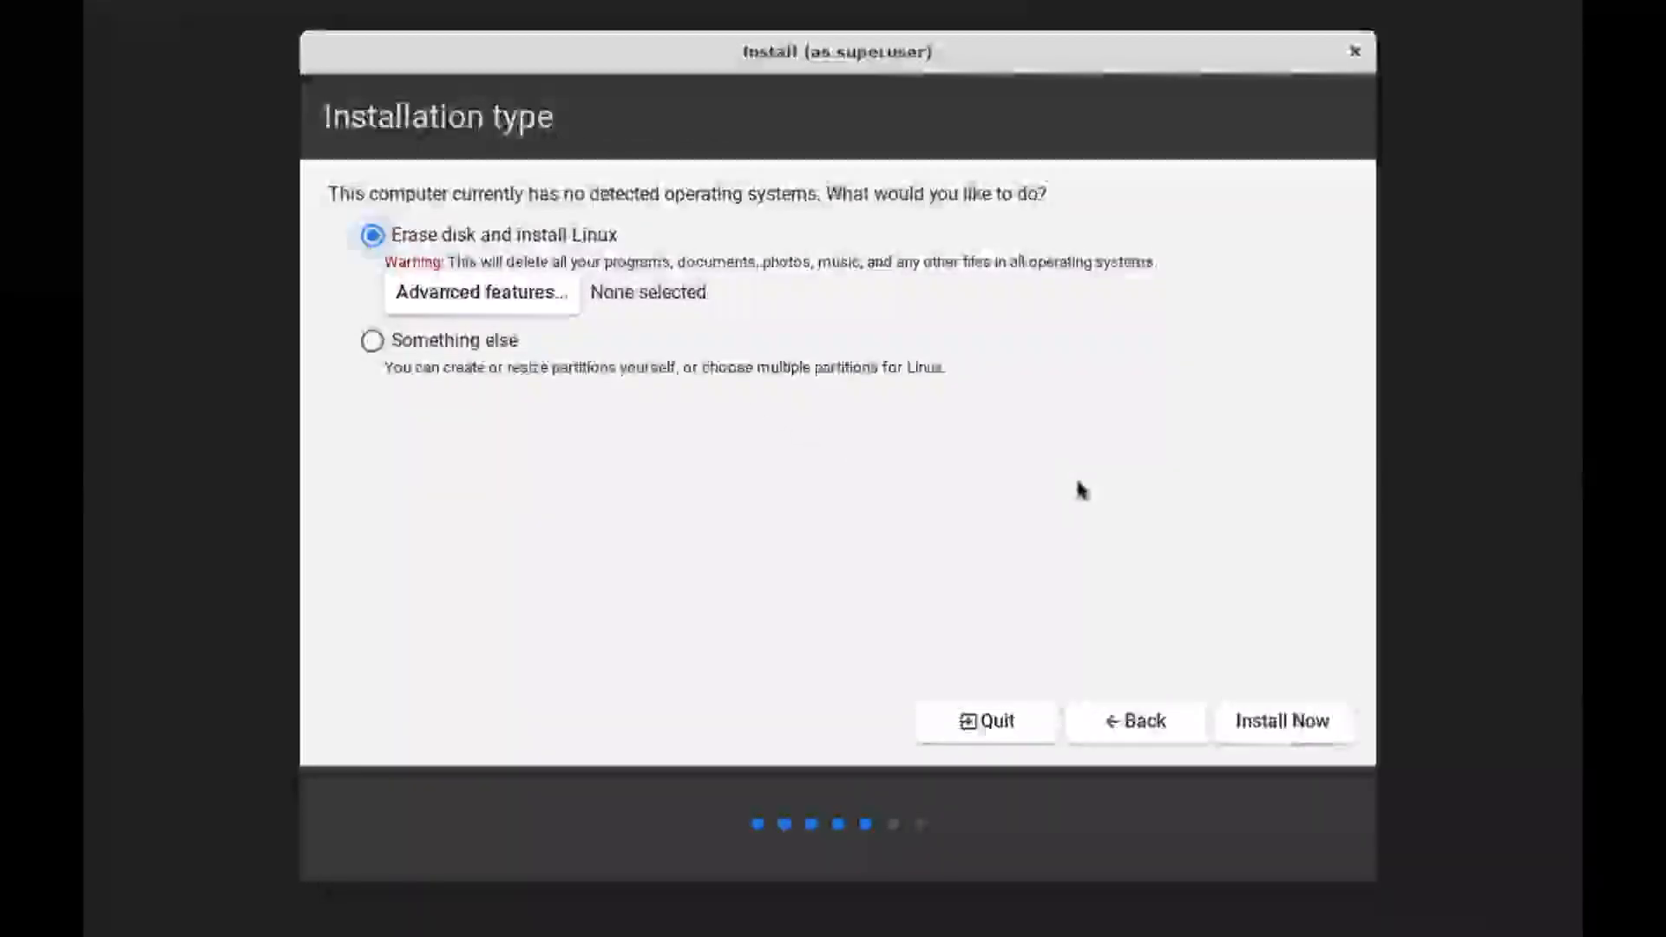
{"action": "left_click", "coordinate": [1263, 722]}
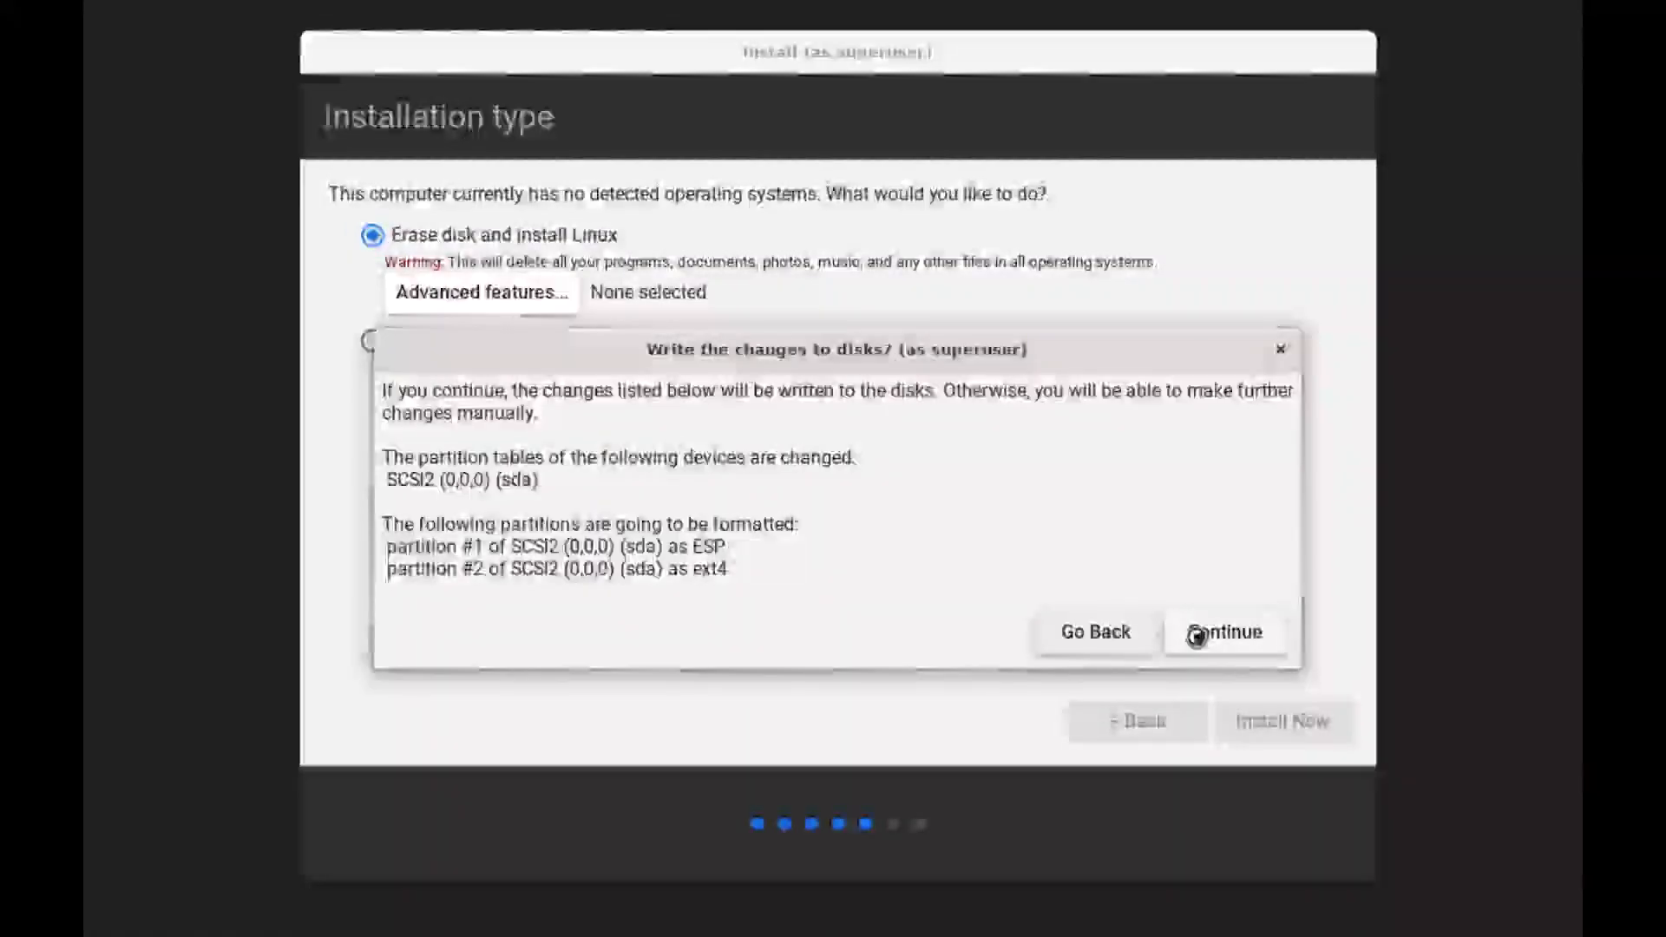
{"action": "left_click", "coordinate": [1203, 630]}
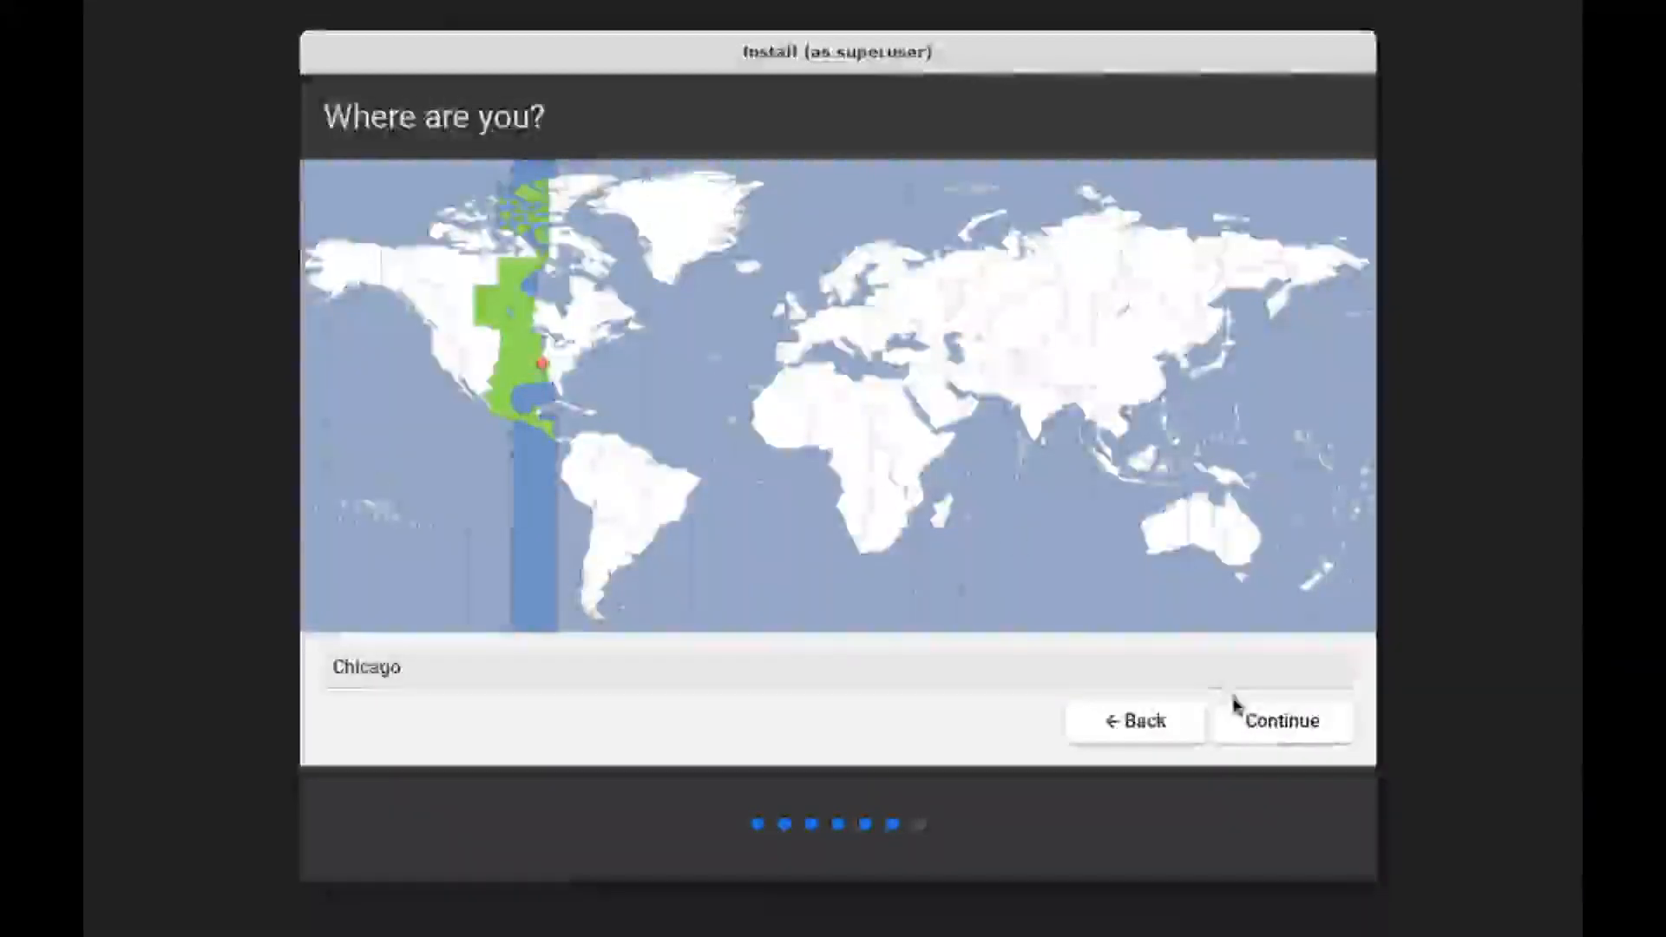
Accept Chicago as the location, then enter the user's name, computer name linuxlitevm and password
{"action": "left_click", "coordinate": [1272, 721]}
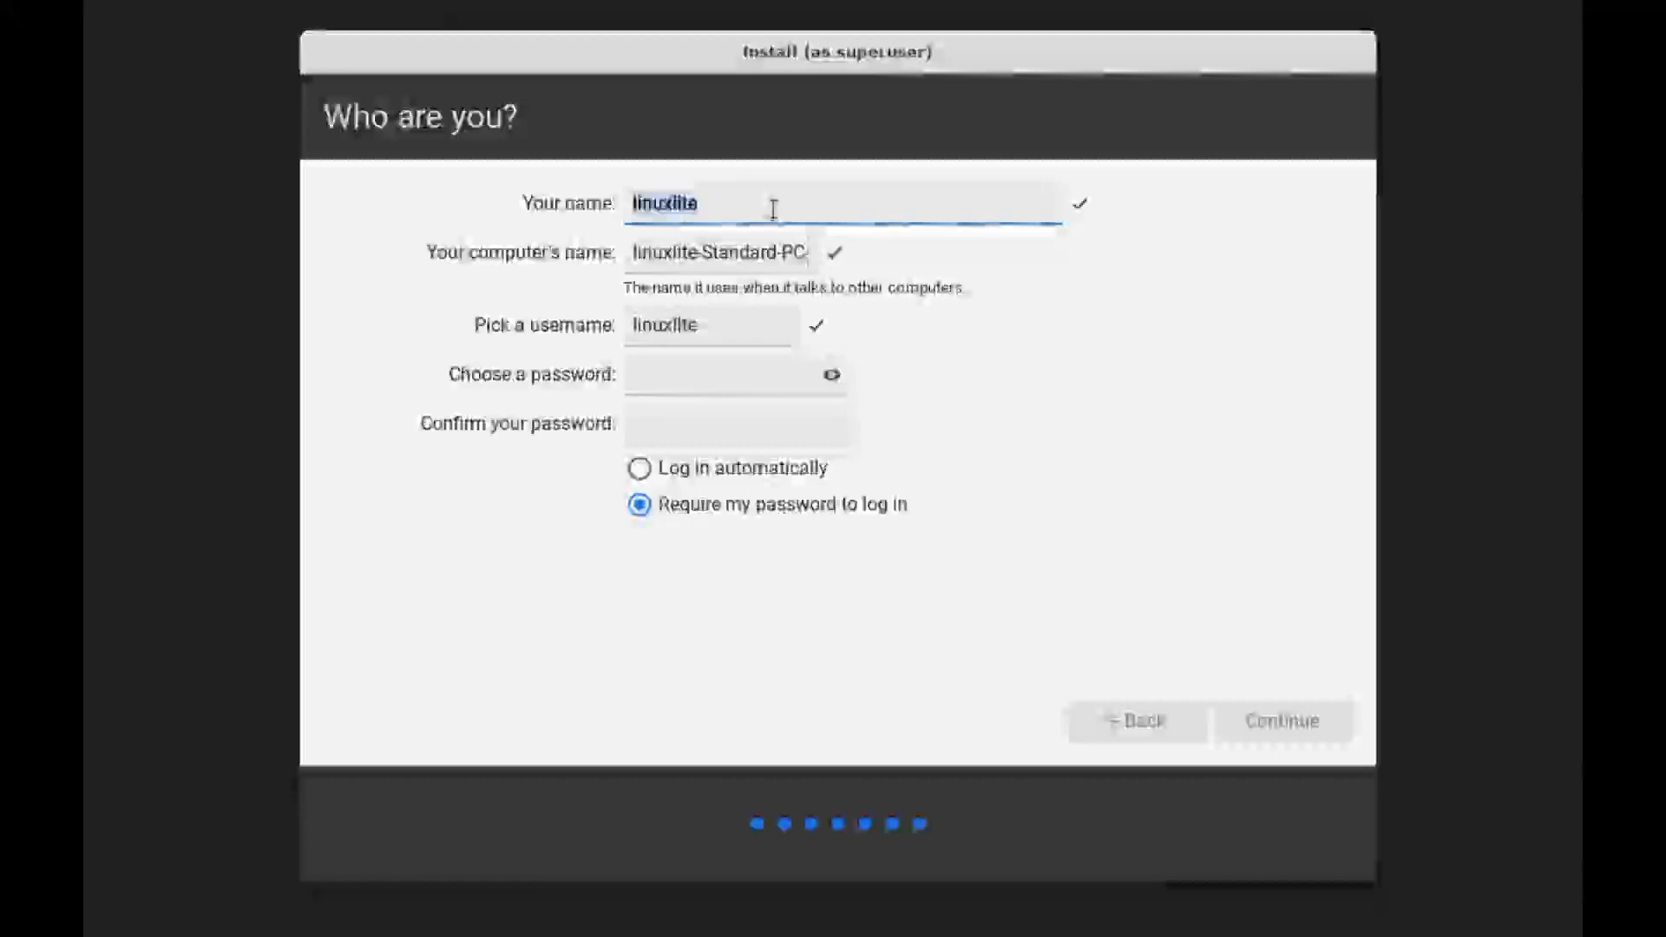
{"action": "type", "text": "Bui"}
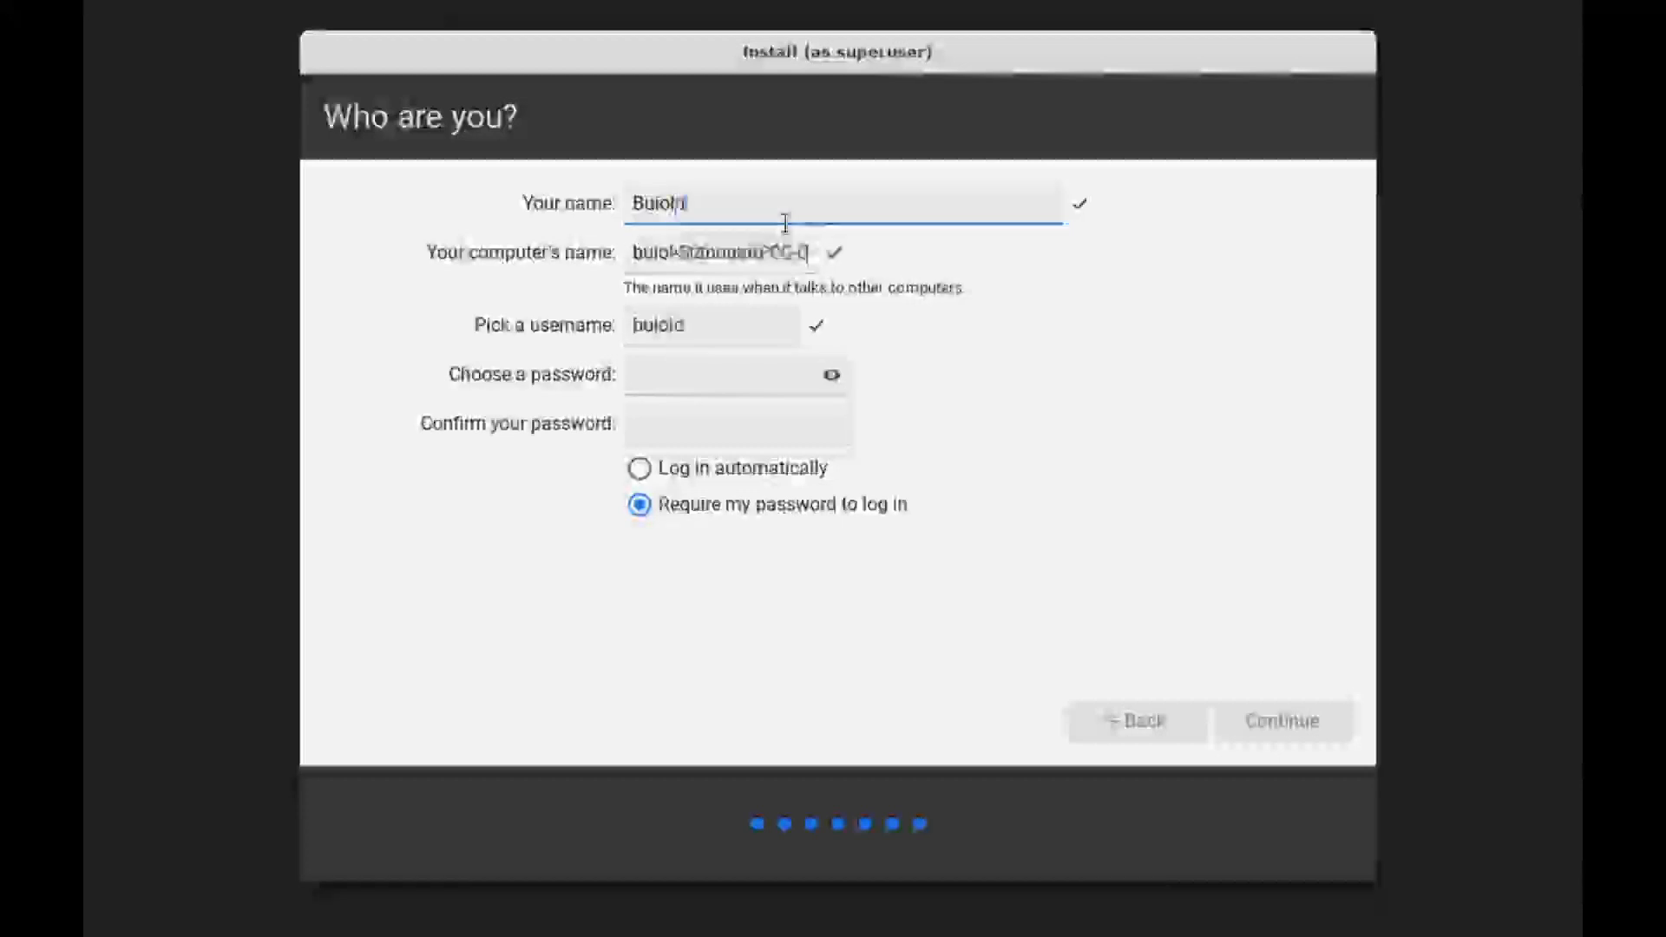
{"action": "type", "text": "ldershed"}
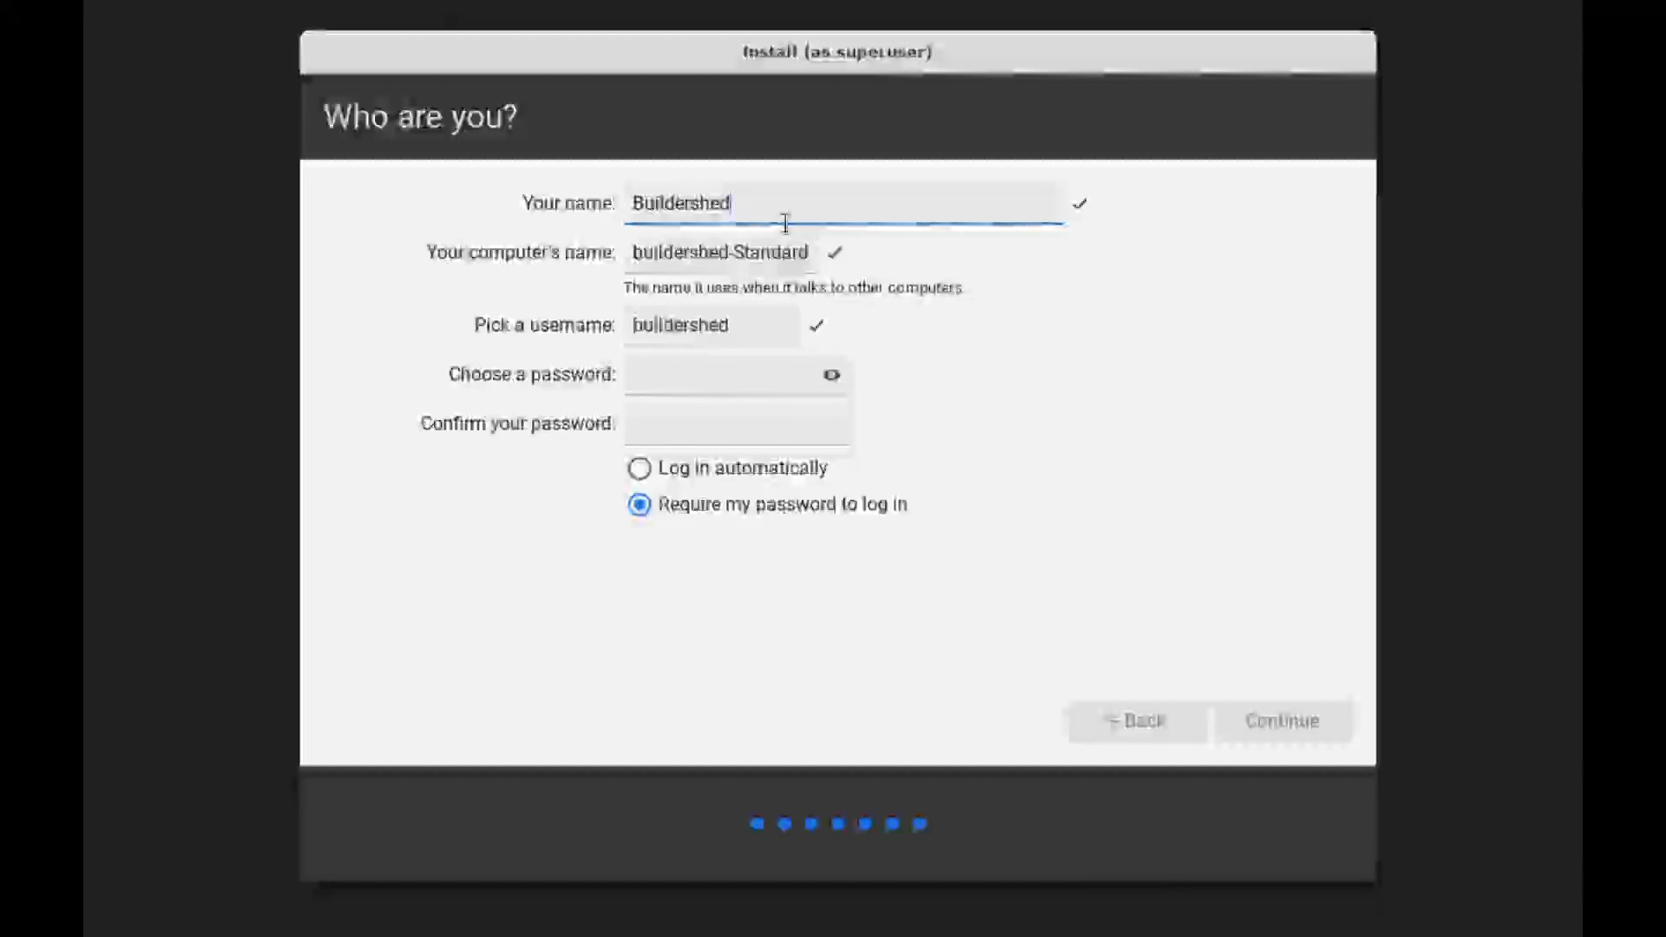
{"action": "key", "text": "Tab"}
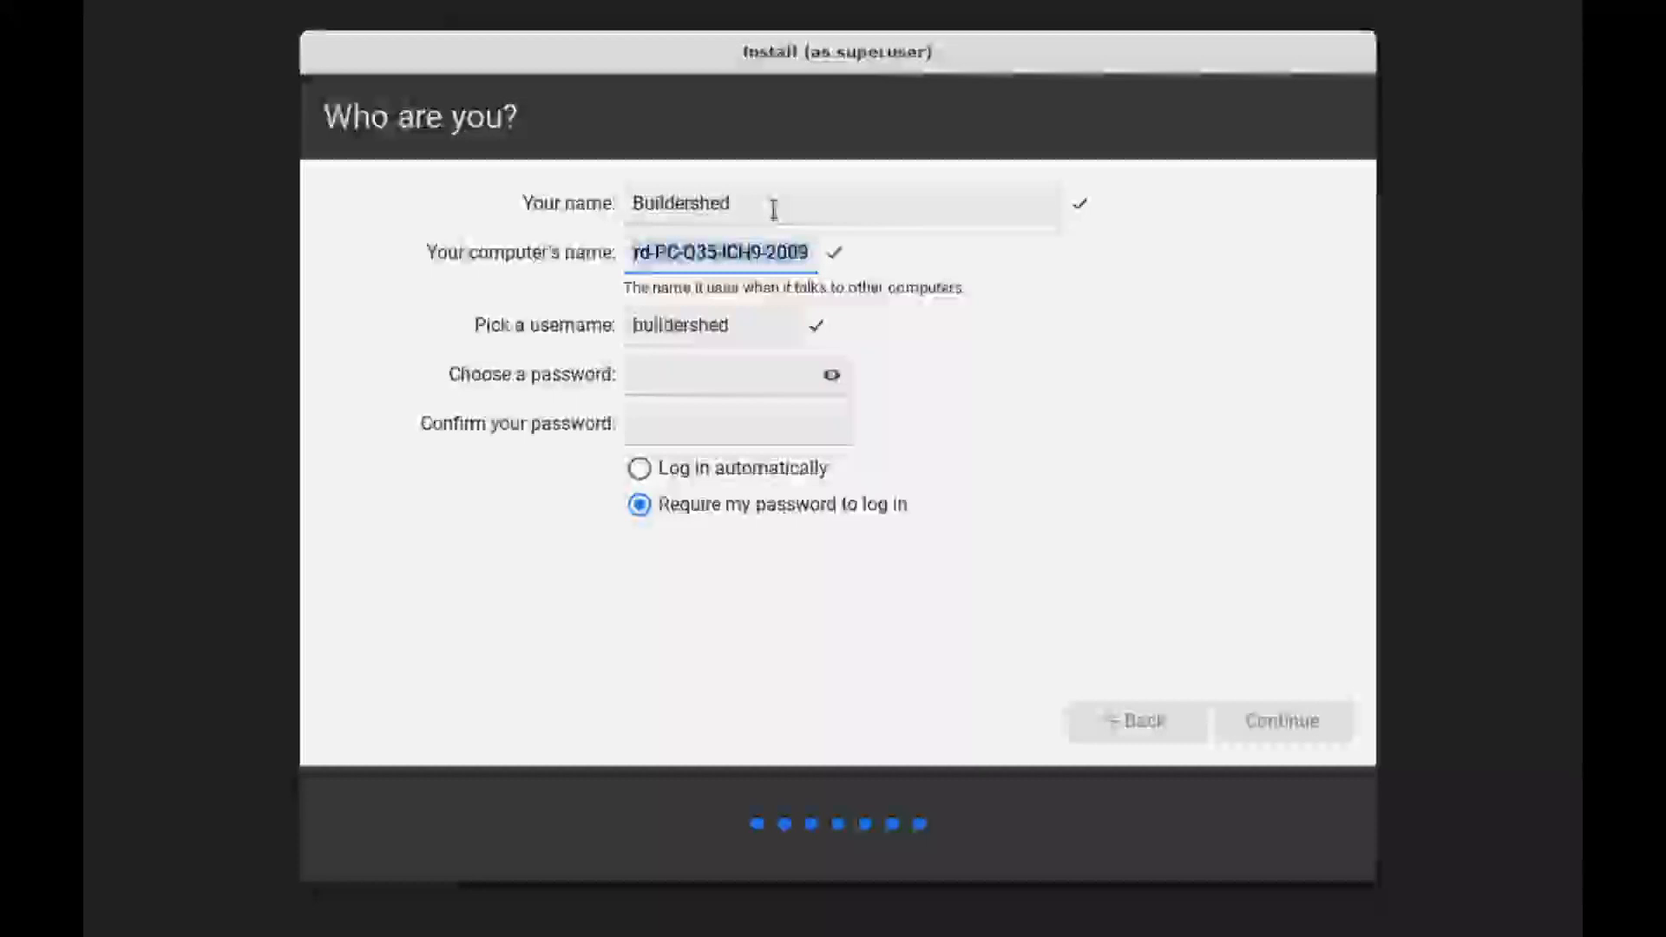
{"action": "type", "text": "linuxlitevm"}
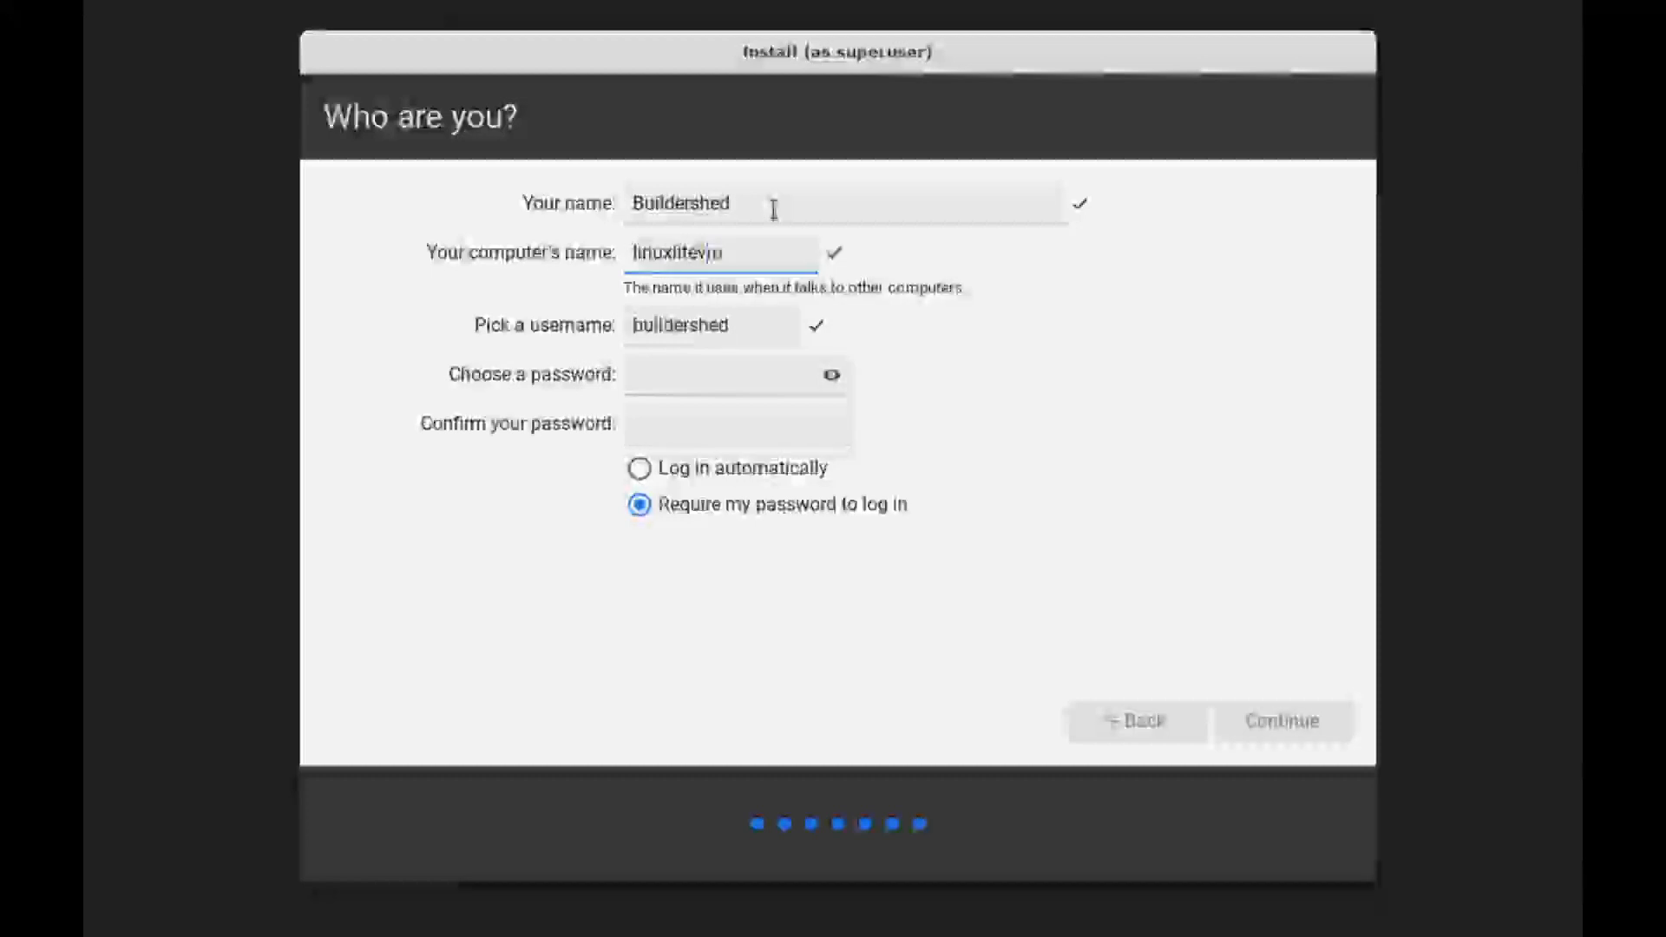
{"action": "key", "text": "Tab"}
{"action": "key", "text": "Tab"}
{"action": "type", "text": "a"}
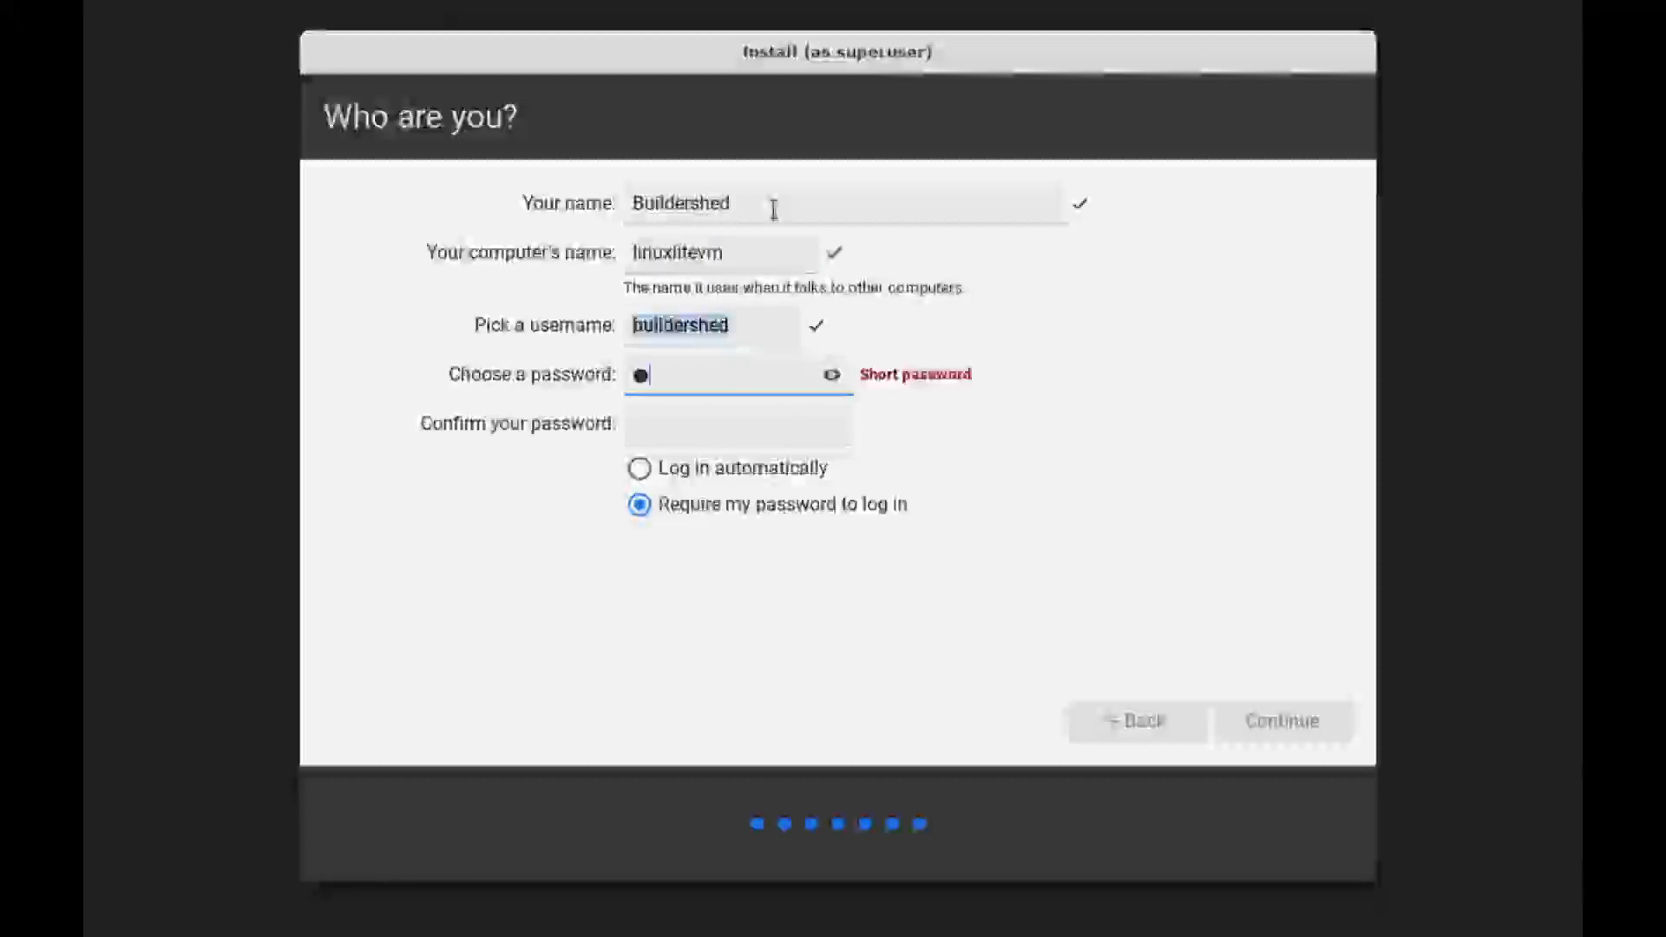
{"action": "type", "text": "xxxxxxx"}
{"action": "key", "text": "Tab"}
{"action": "type", "text": "xxxxx"}
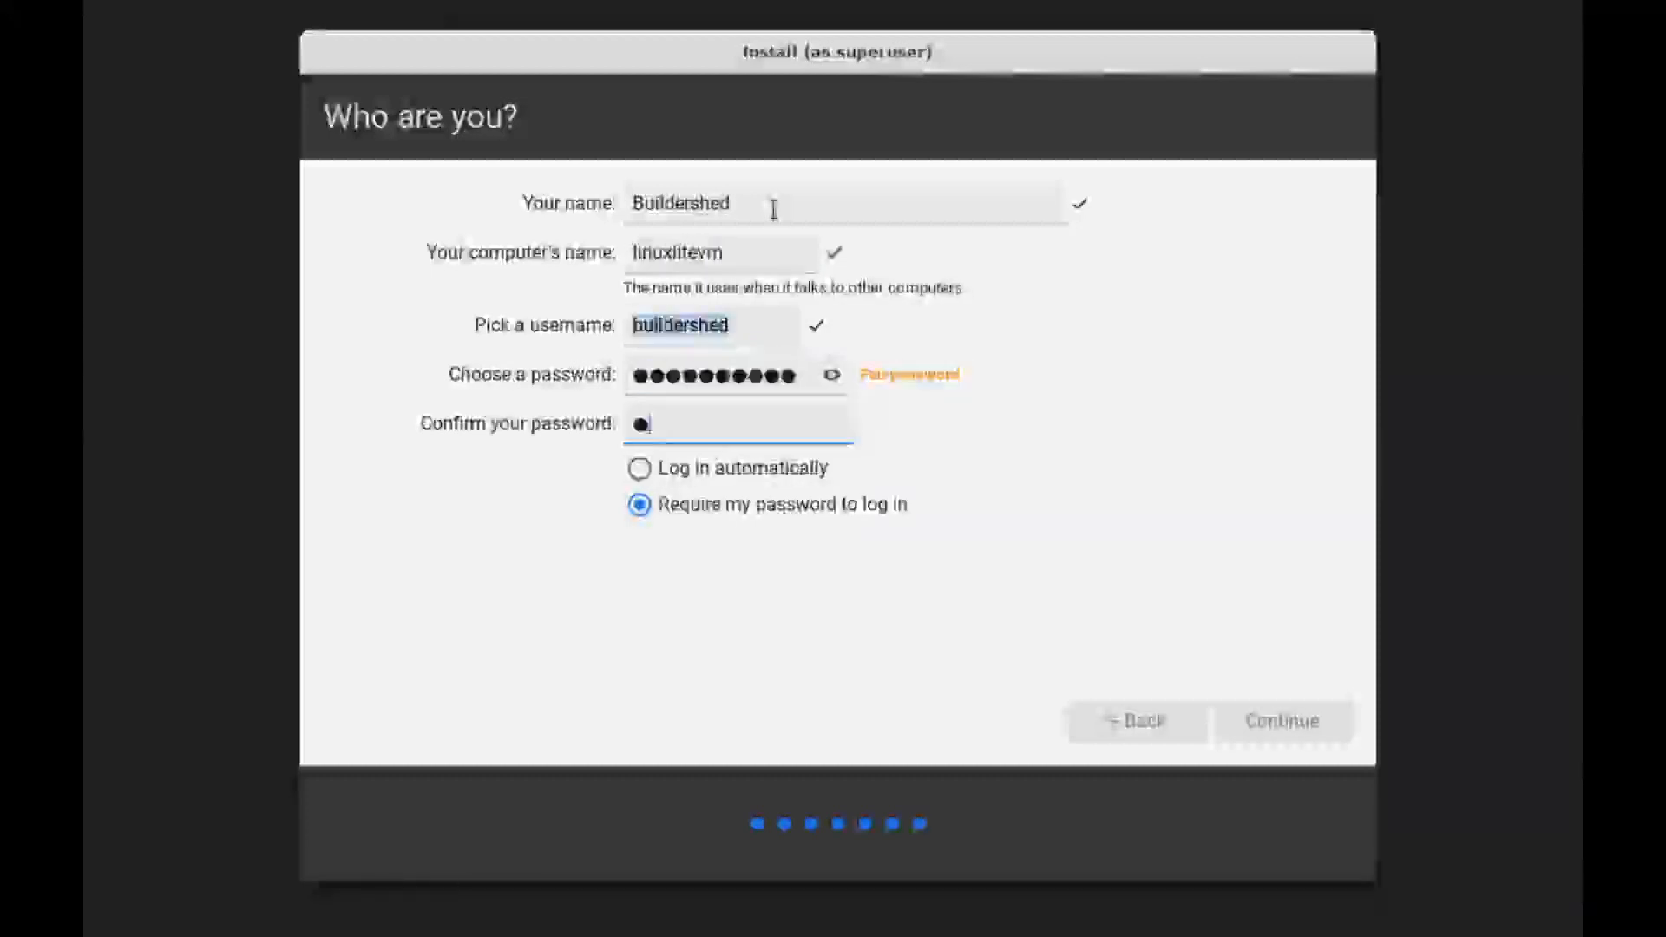
{"action": "type", "text": "xxxxx"}
{"action": "key", "text": "Tab"}
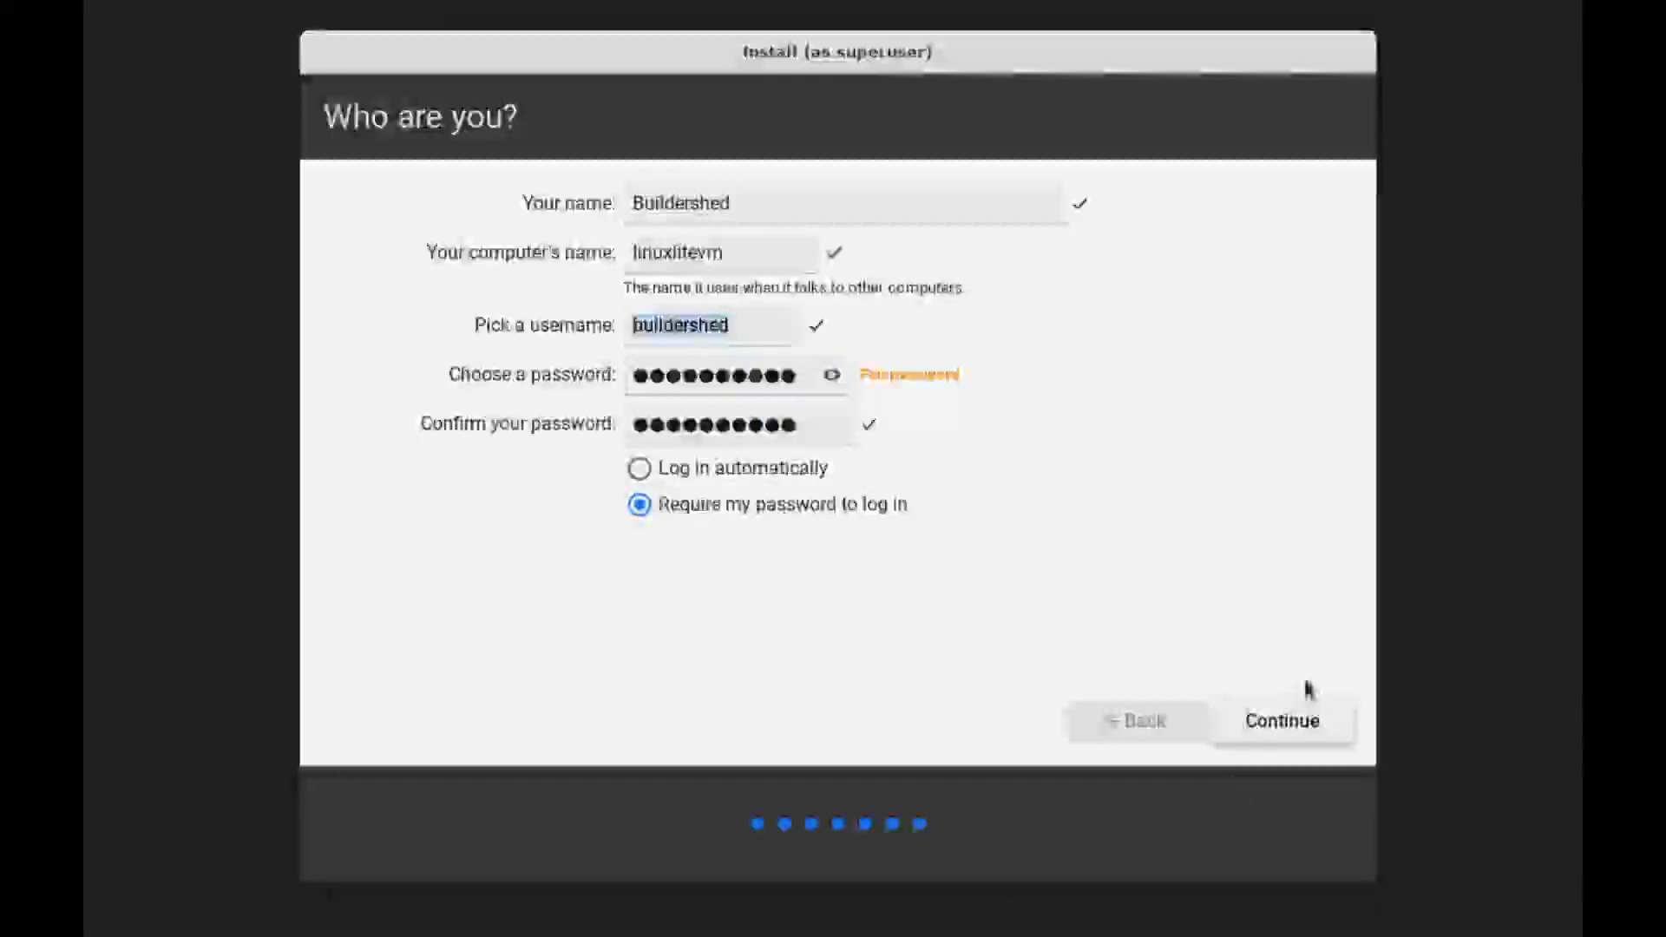
{"action": "left_click", "coordinate": [1275, 707]}
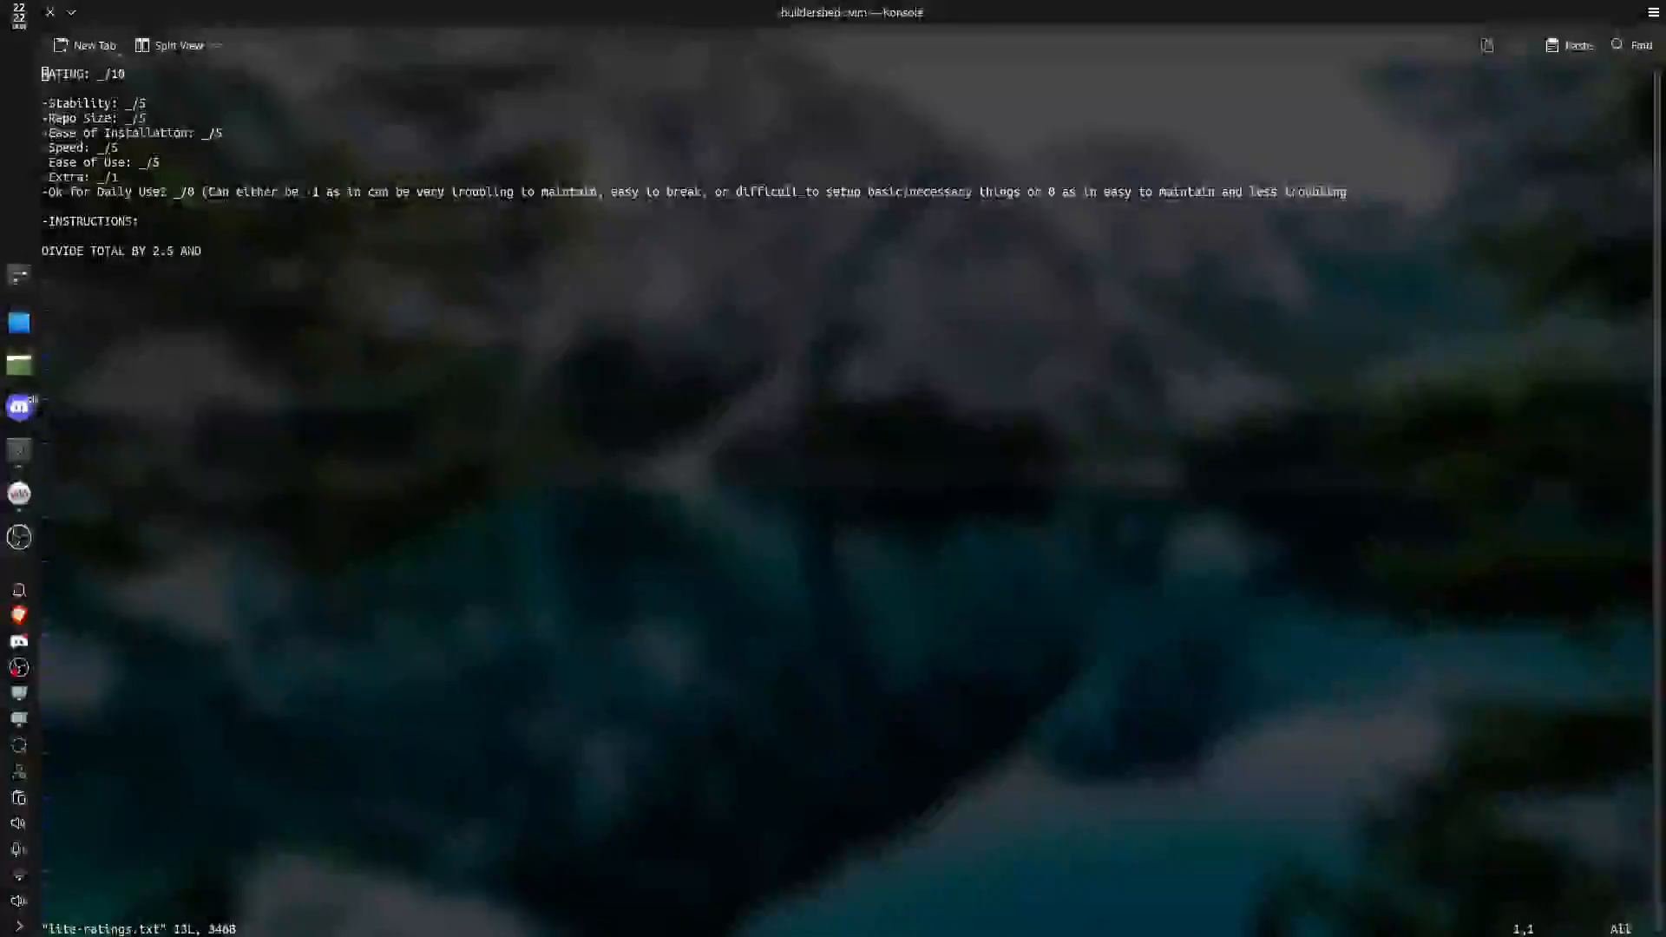
Replace the blank Ease of Installation score with 5 in lite-ratings.txt, save with :wq, and reopen it
{"action": "key", "text": "j"}
{"action": "left_click", "coordinate": [221, 144]}
{"action": "left_click", "coordinate": [223, 138]}
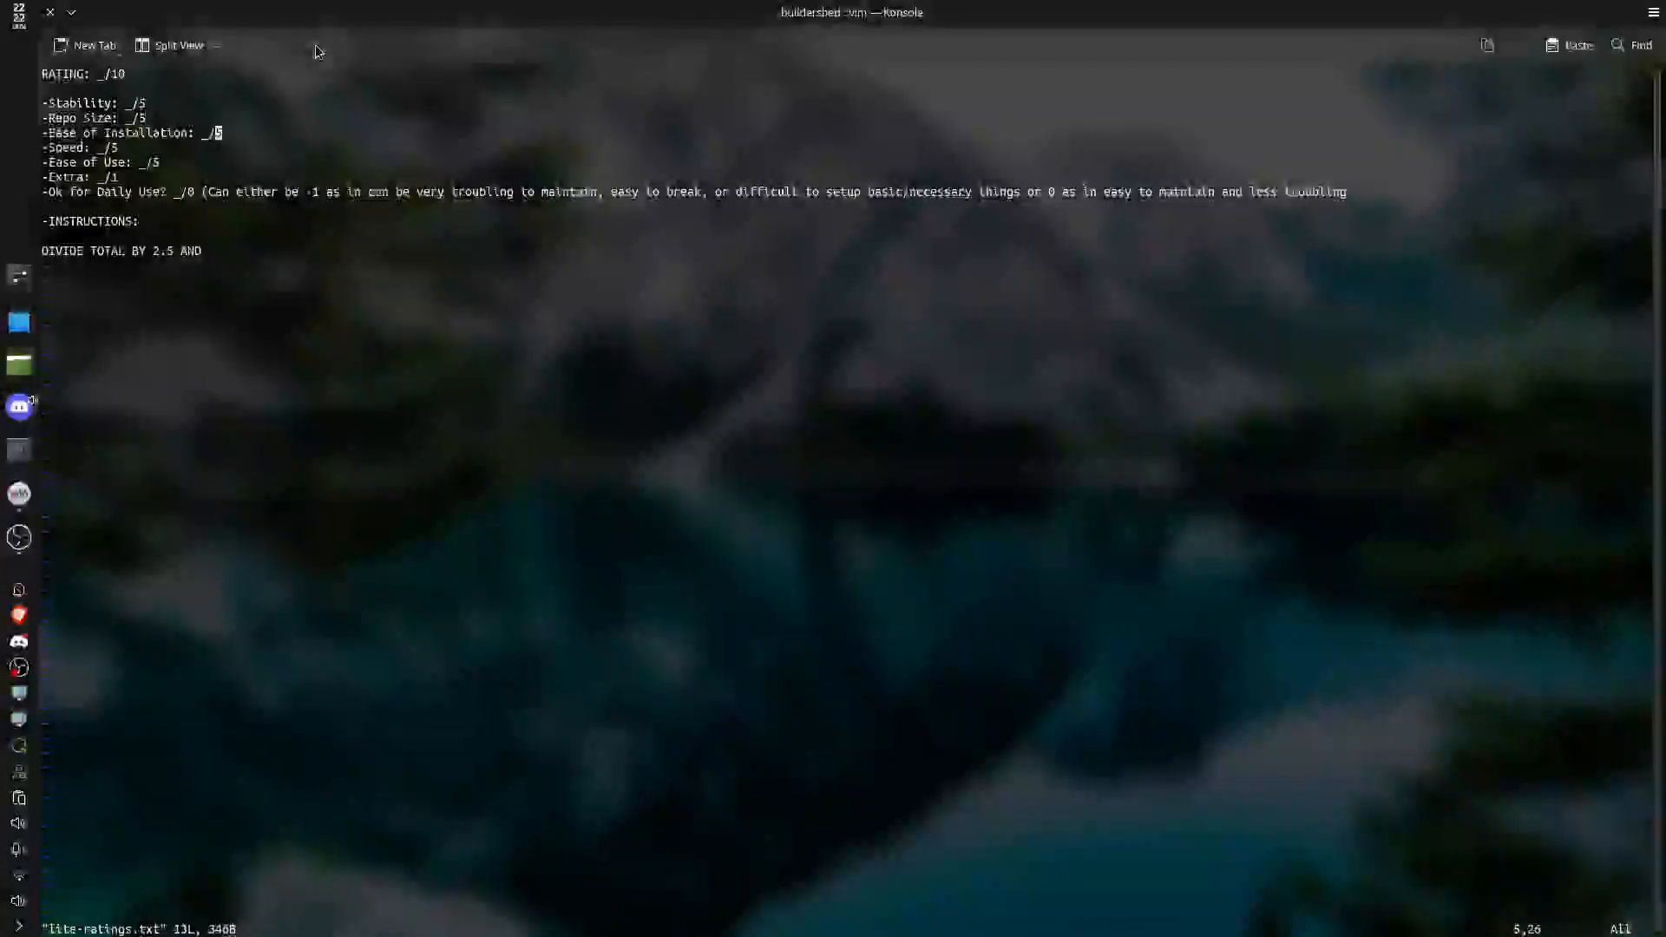
{"action": "key", "text": "h"}
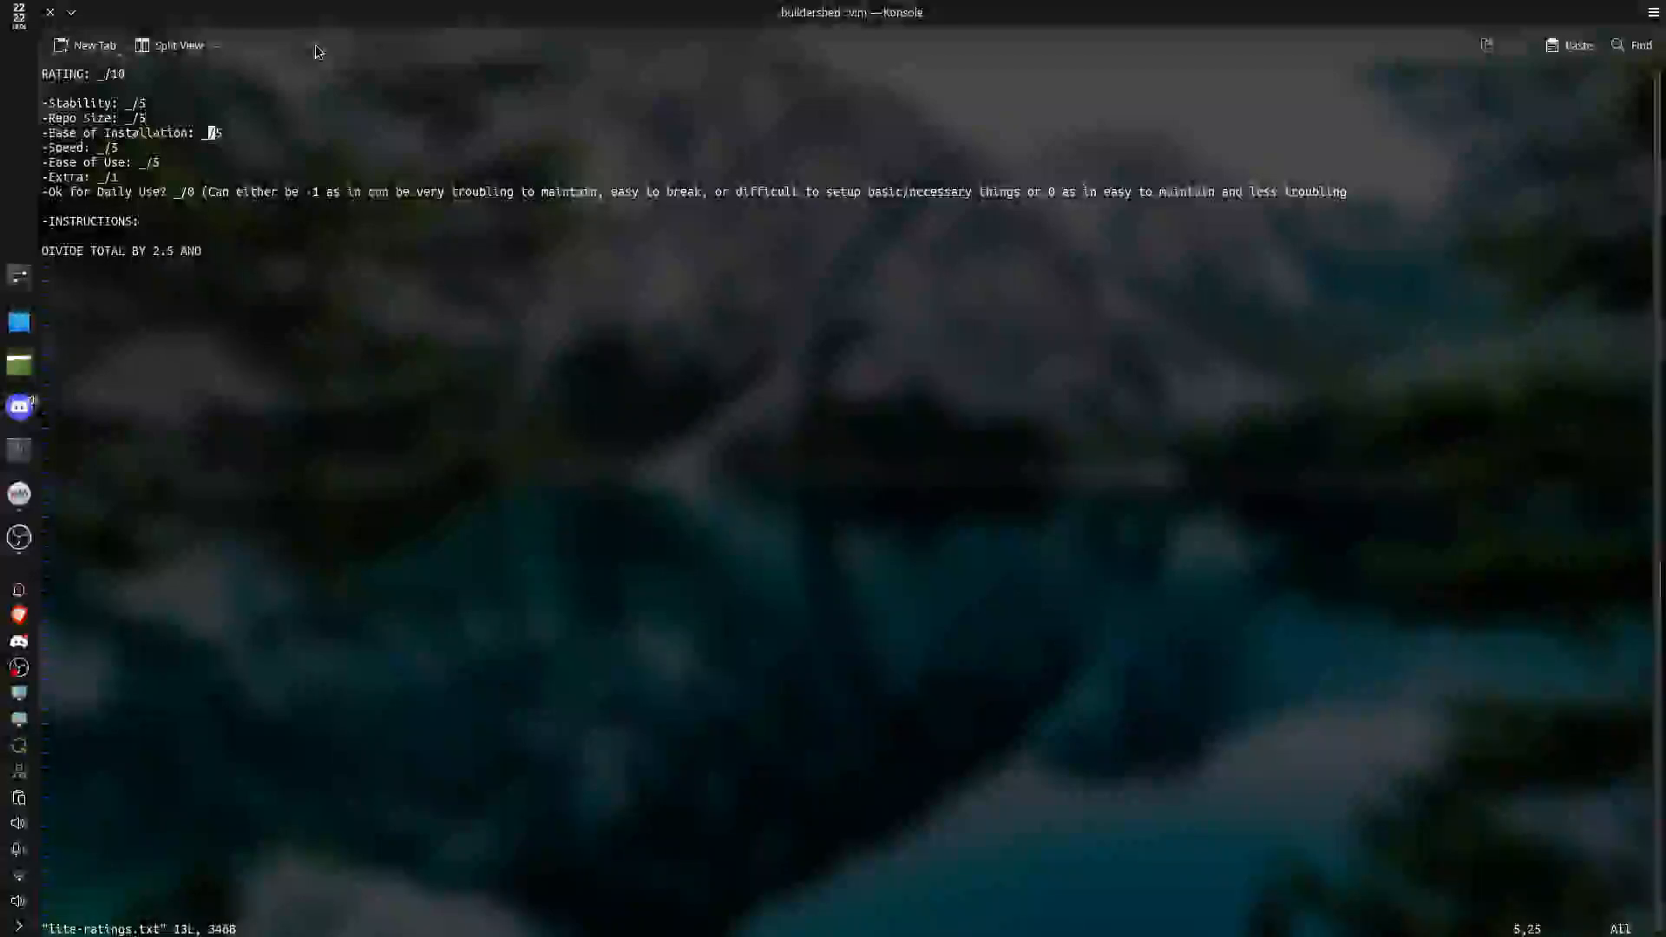
{"action": "key", "text": "BackSpace"}
{"action": "type", "text": "5"}
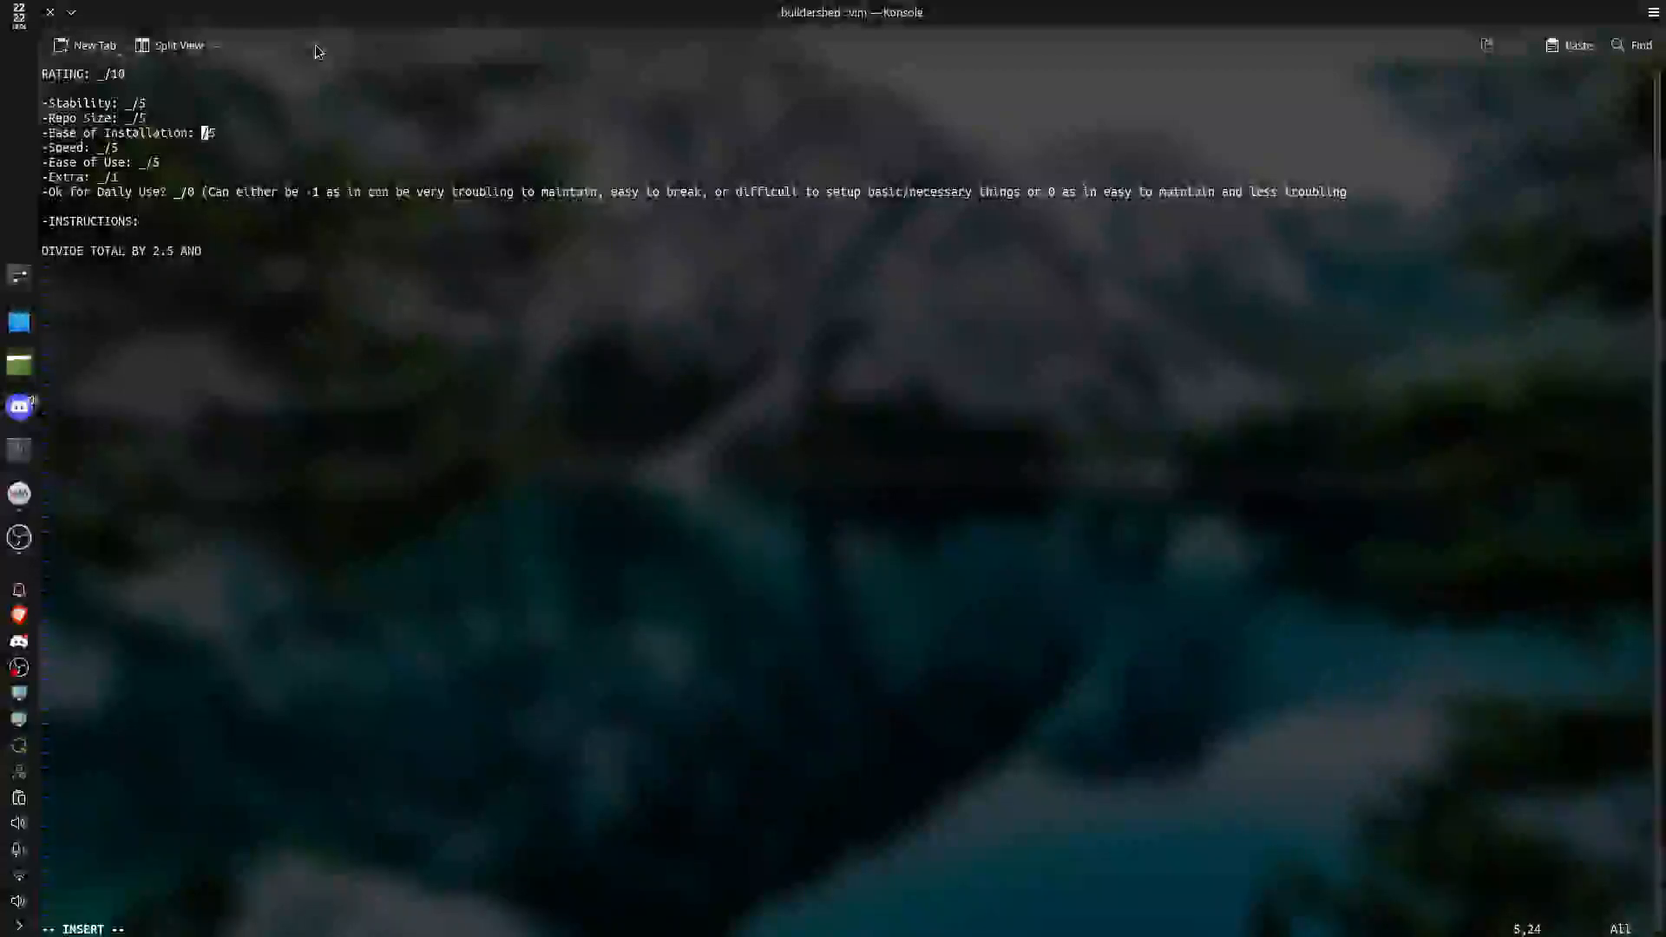
{"action": "key", "text": "Escape"}
{"action": "type", "text": ":"}
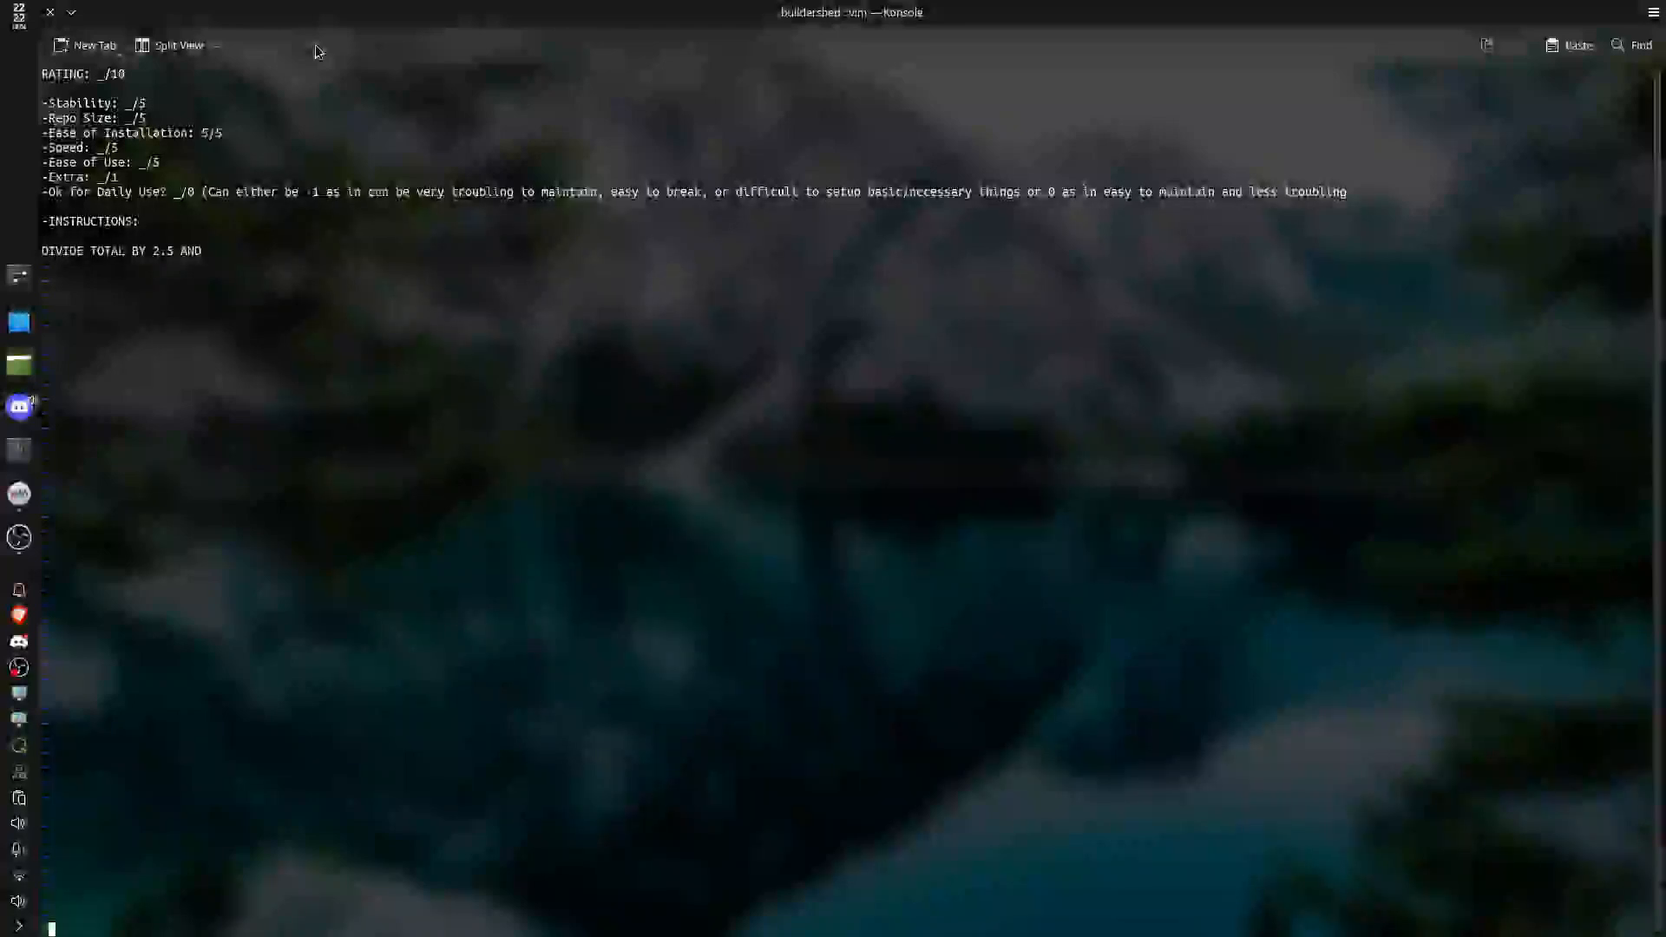
{"action": "type", "text": "wq"}
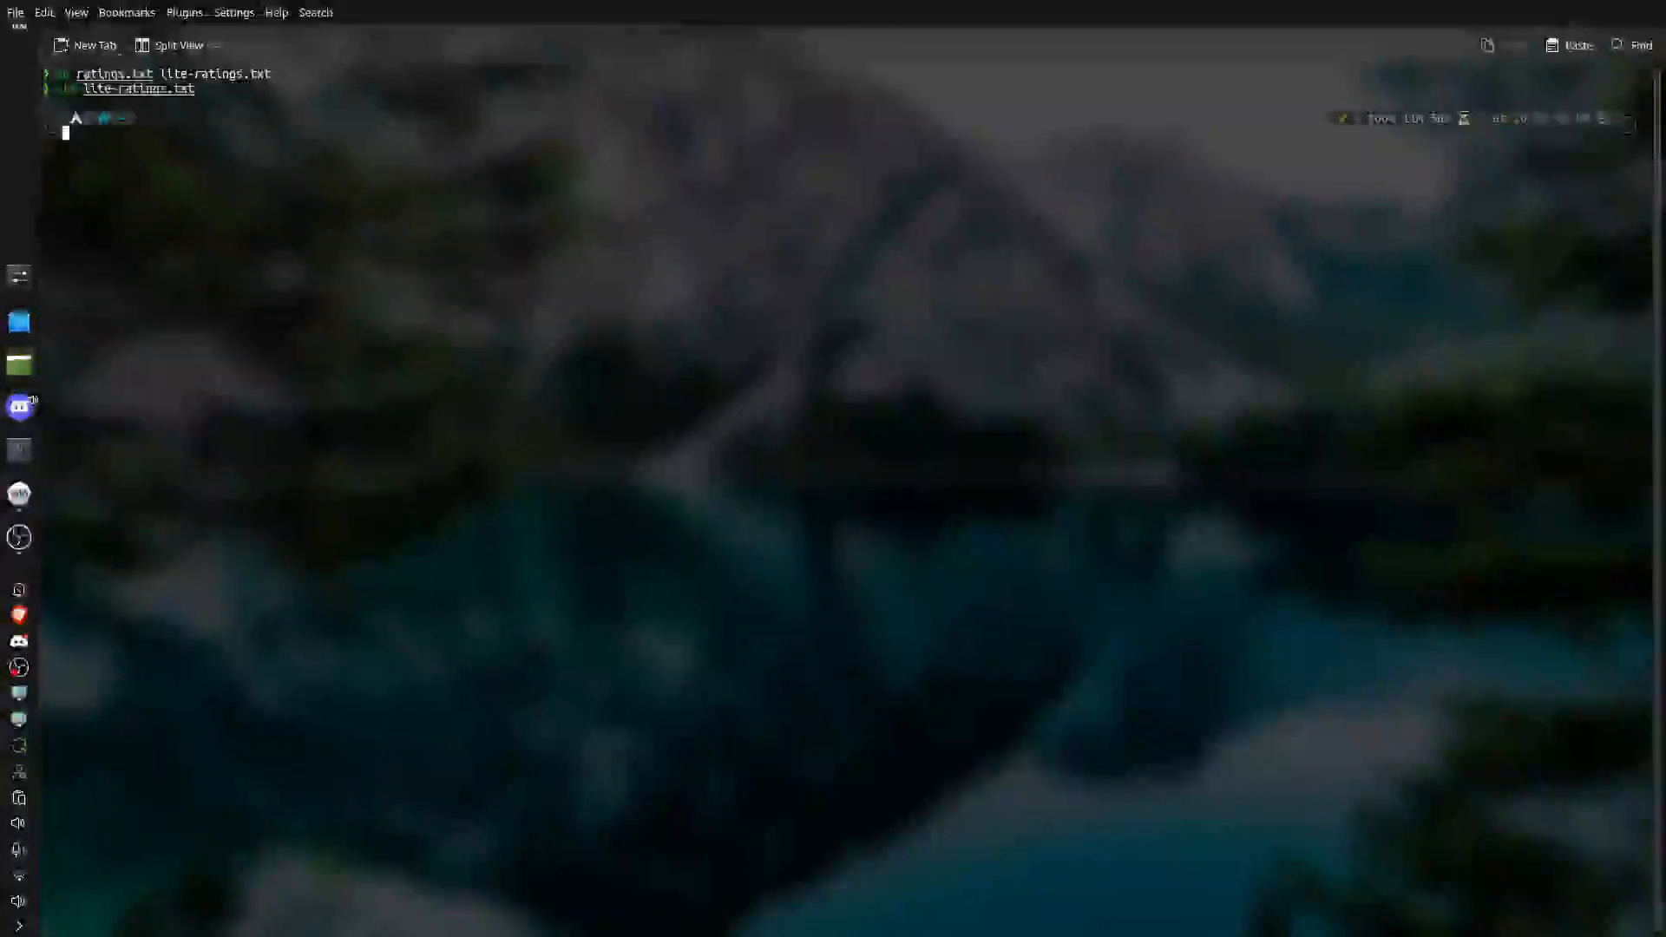
{"action": "key", "text": "Up"}
{"action": "key", "text": "Return"}
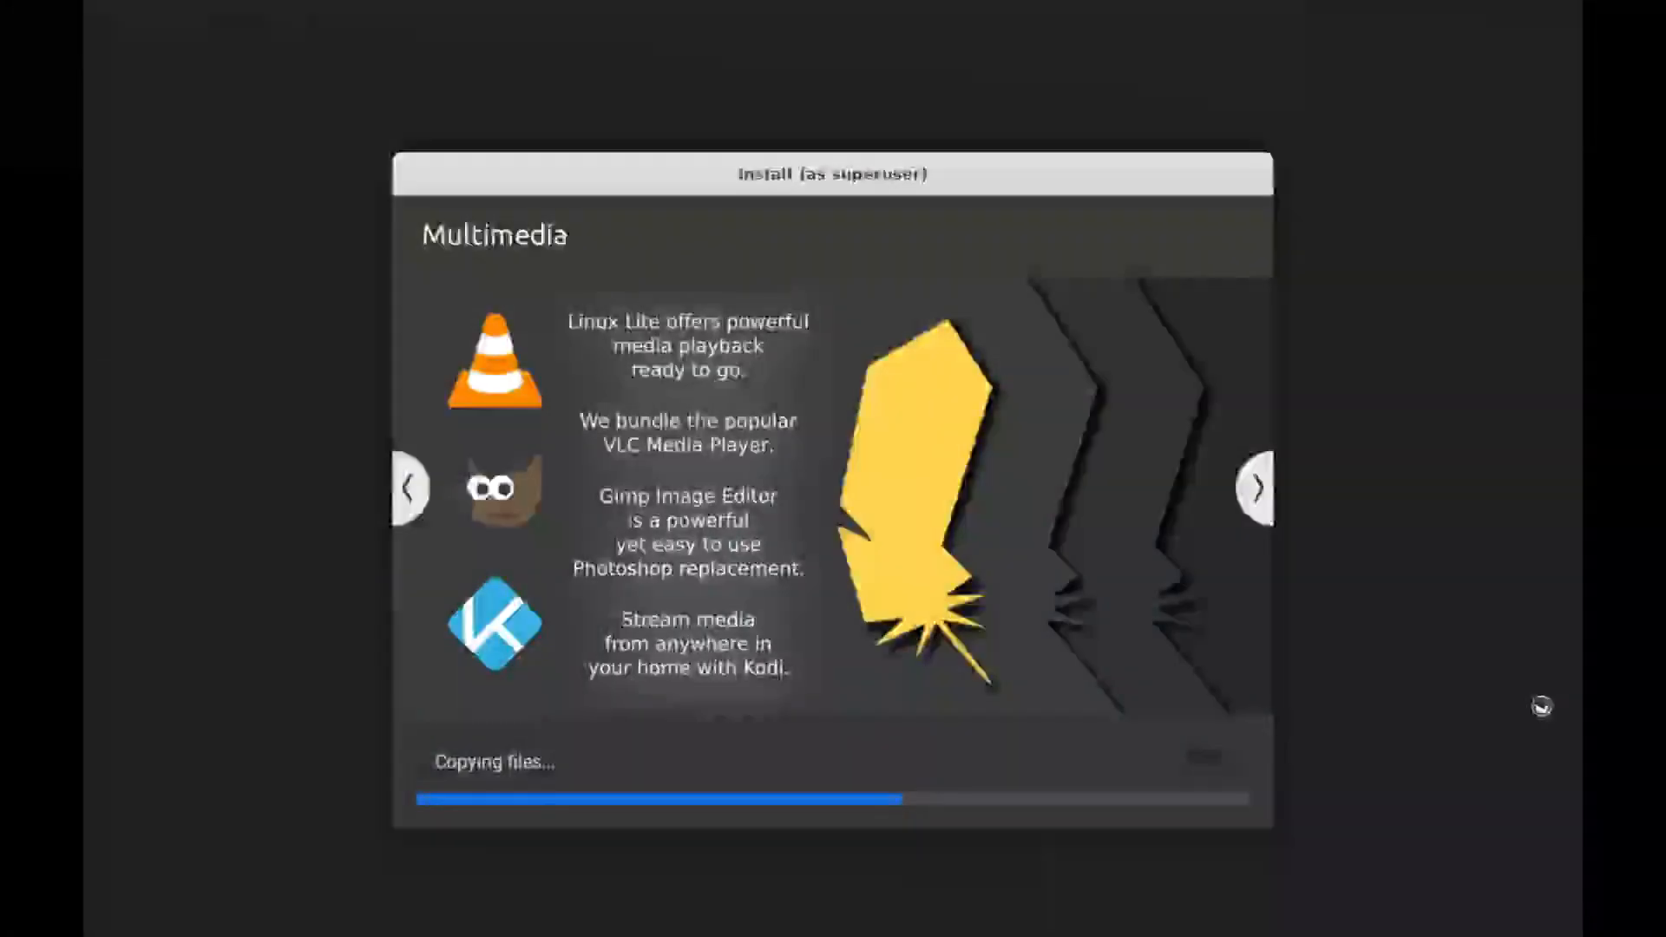
Expand and then collapse the installation log while files are copied
{"action": "left_click", "coordinate": [440, 760]}
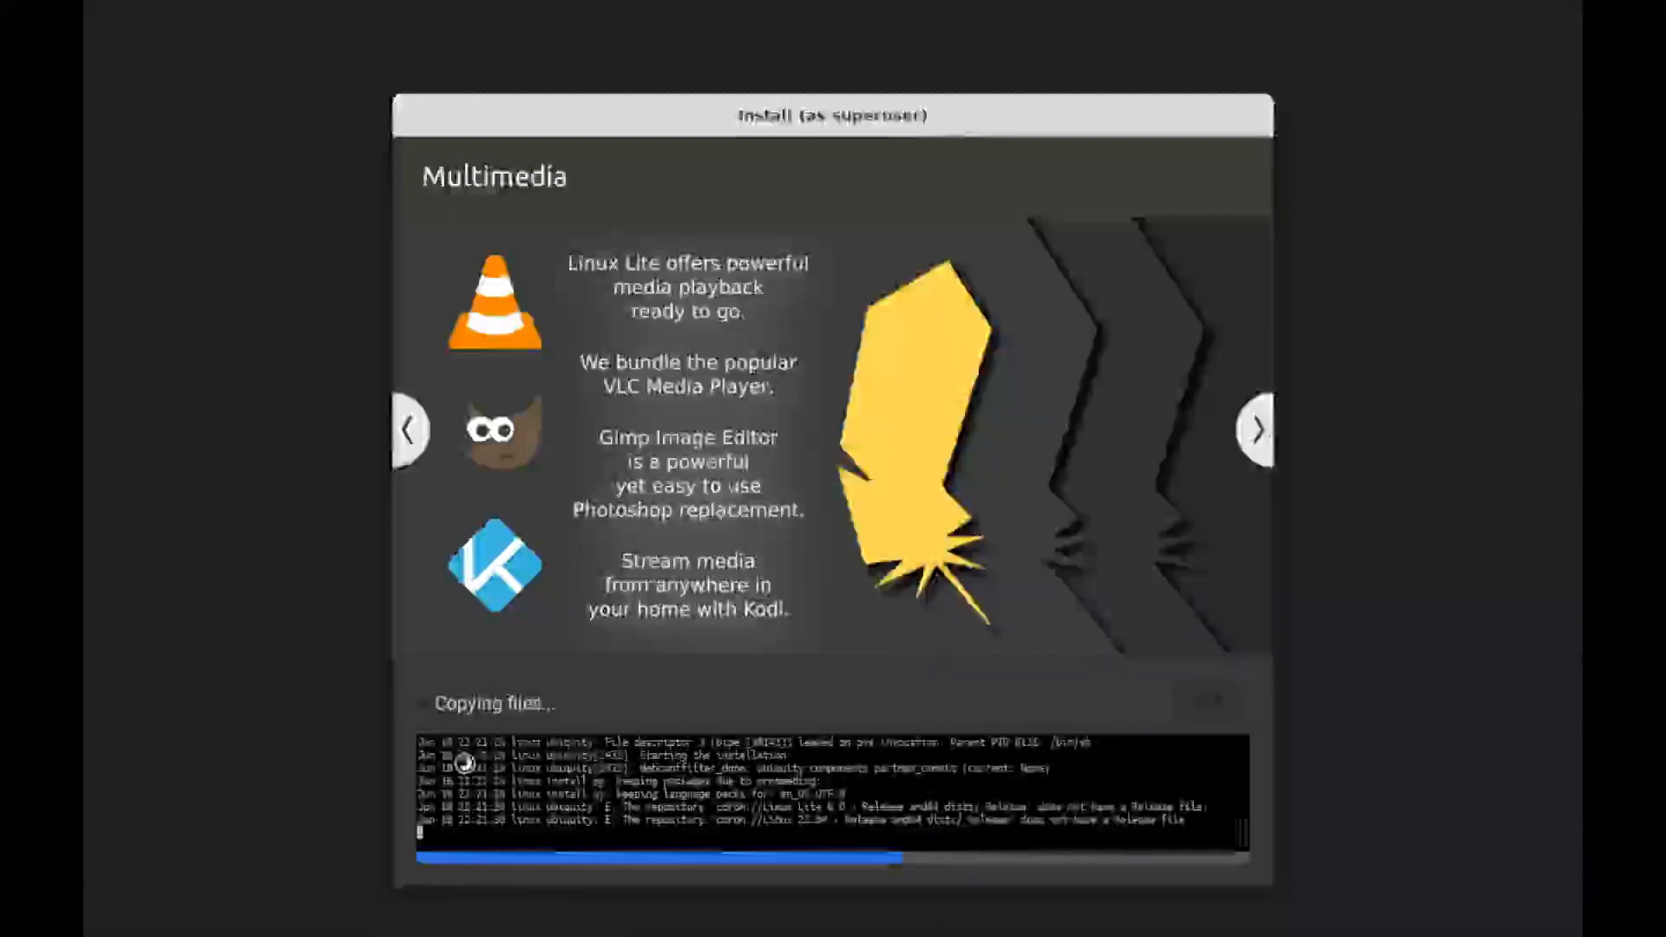
{"action": "left_click", "coordinate": [486, 704]}
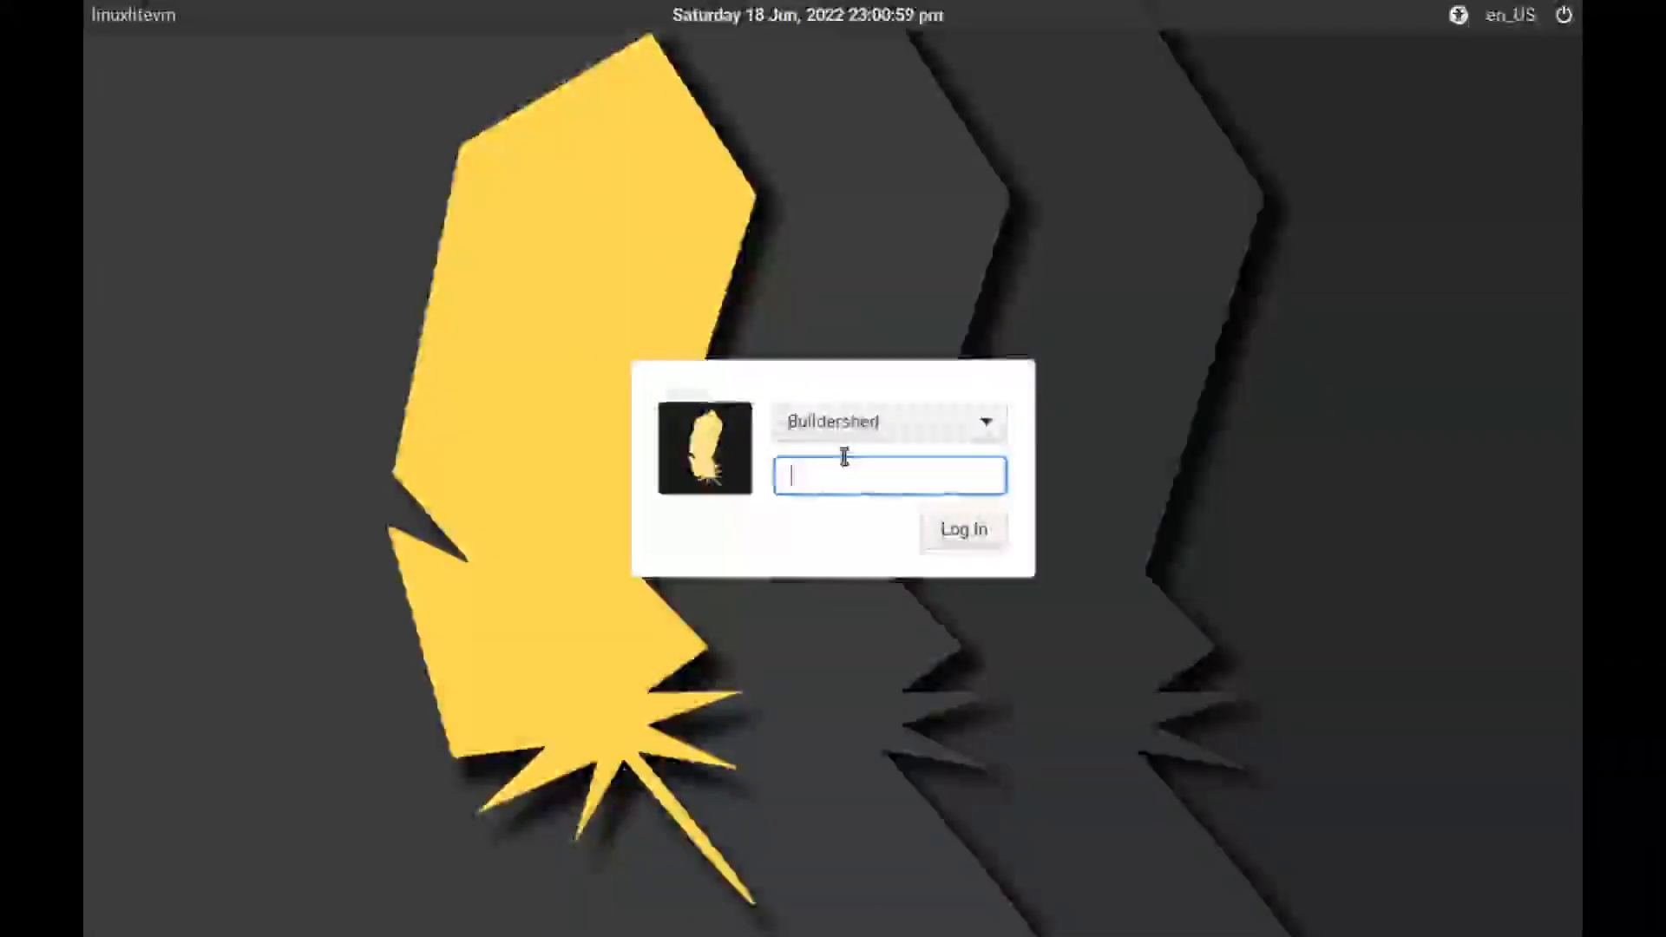
Clear the stray character, enter the account password, and log in
{"action": "key", "text": "BackSpace"}
{"action": "type", "text": "••••••"}
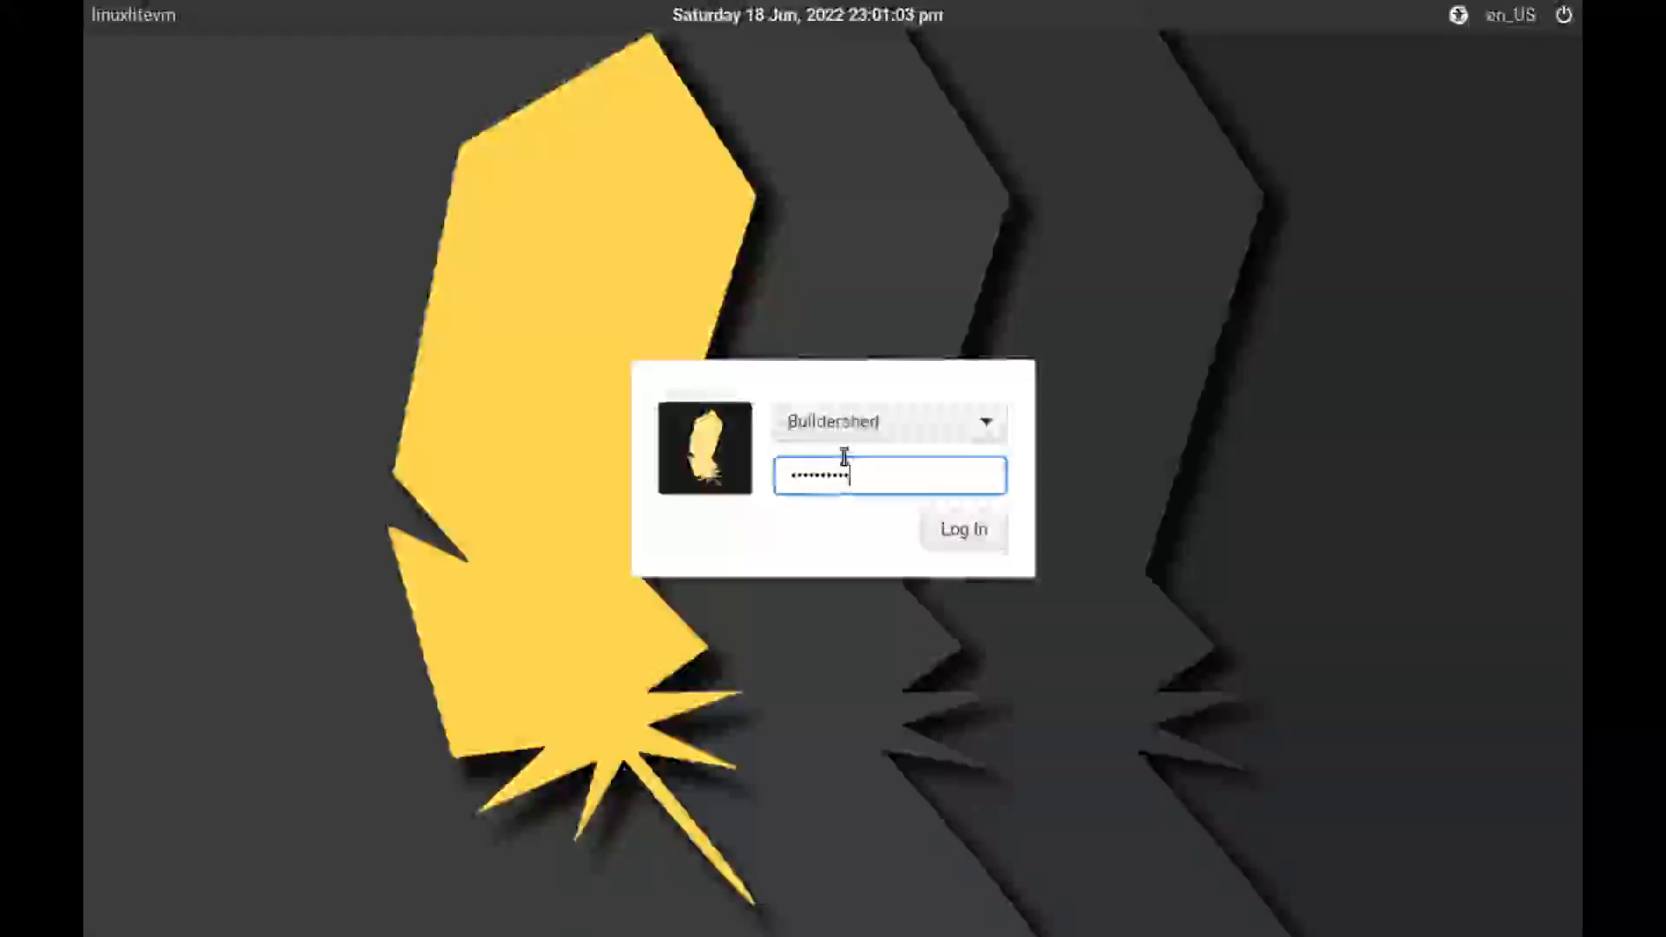
{"action": "key", "text": "Return"}
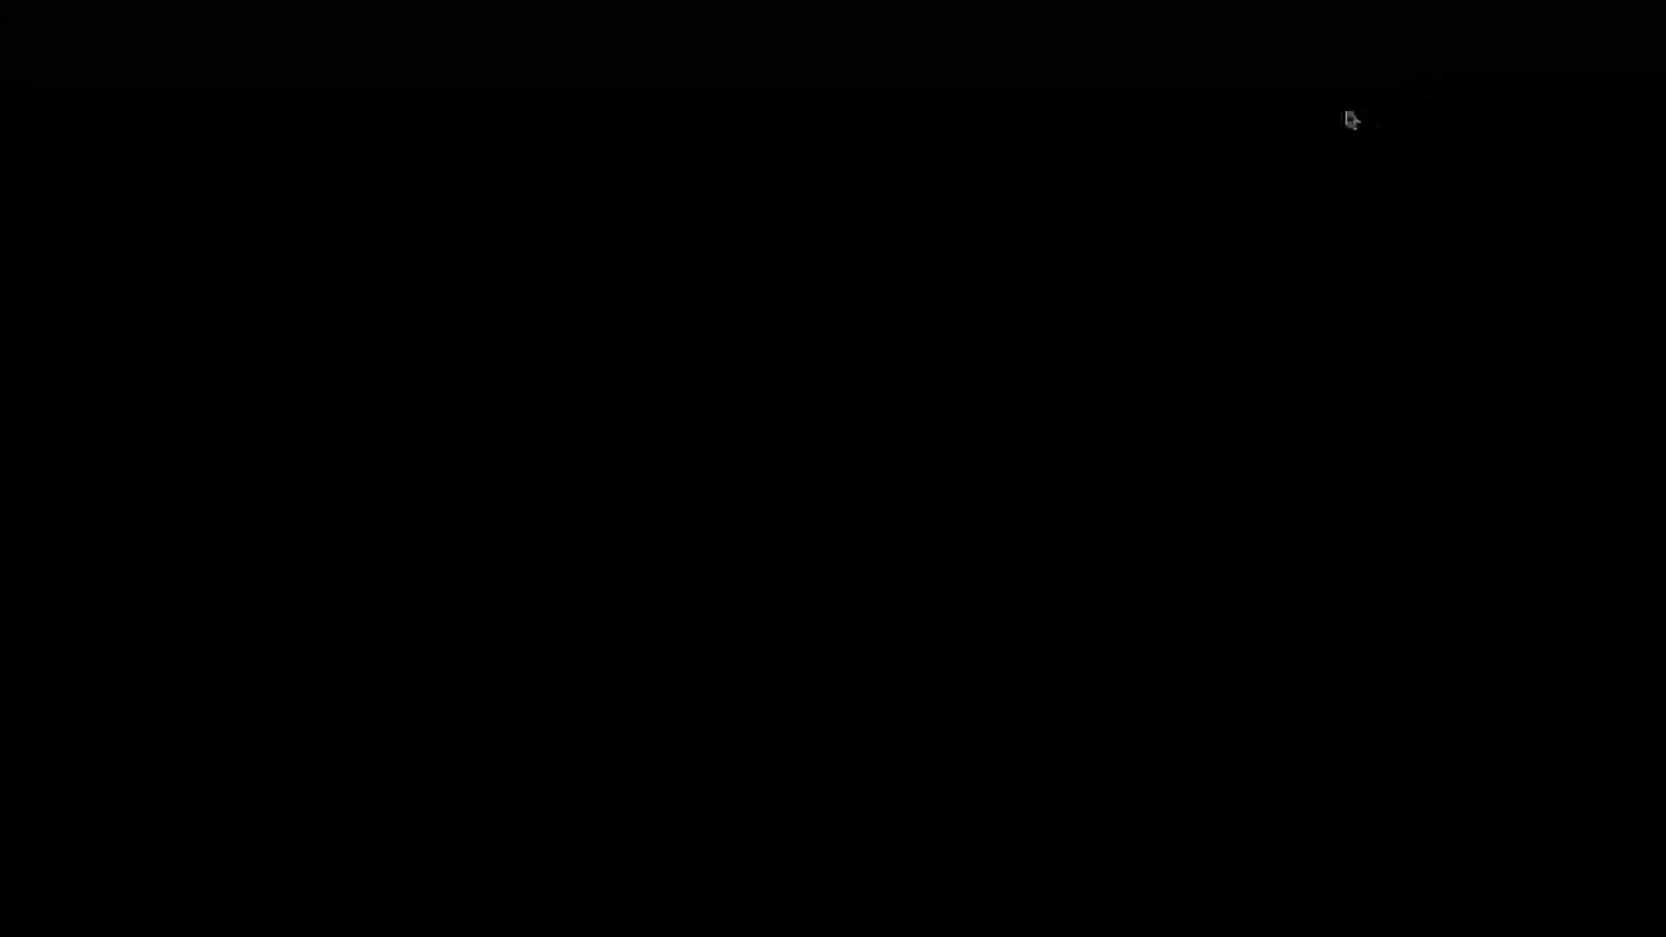